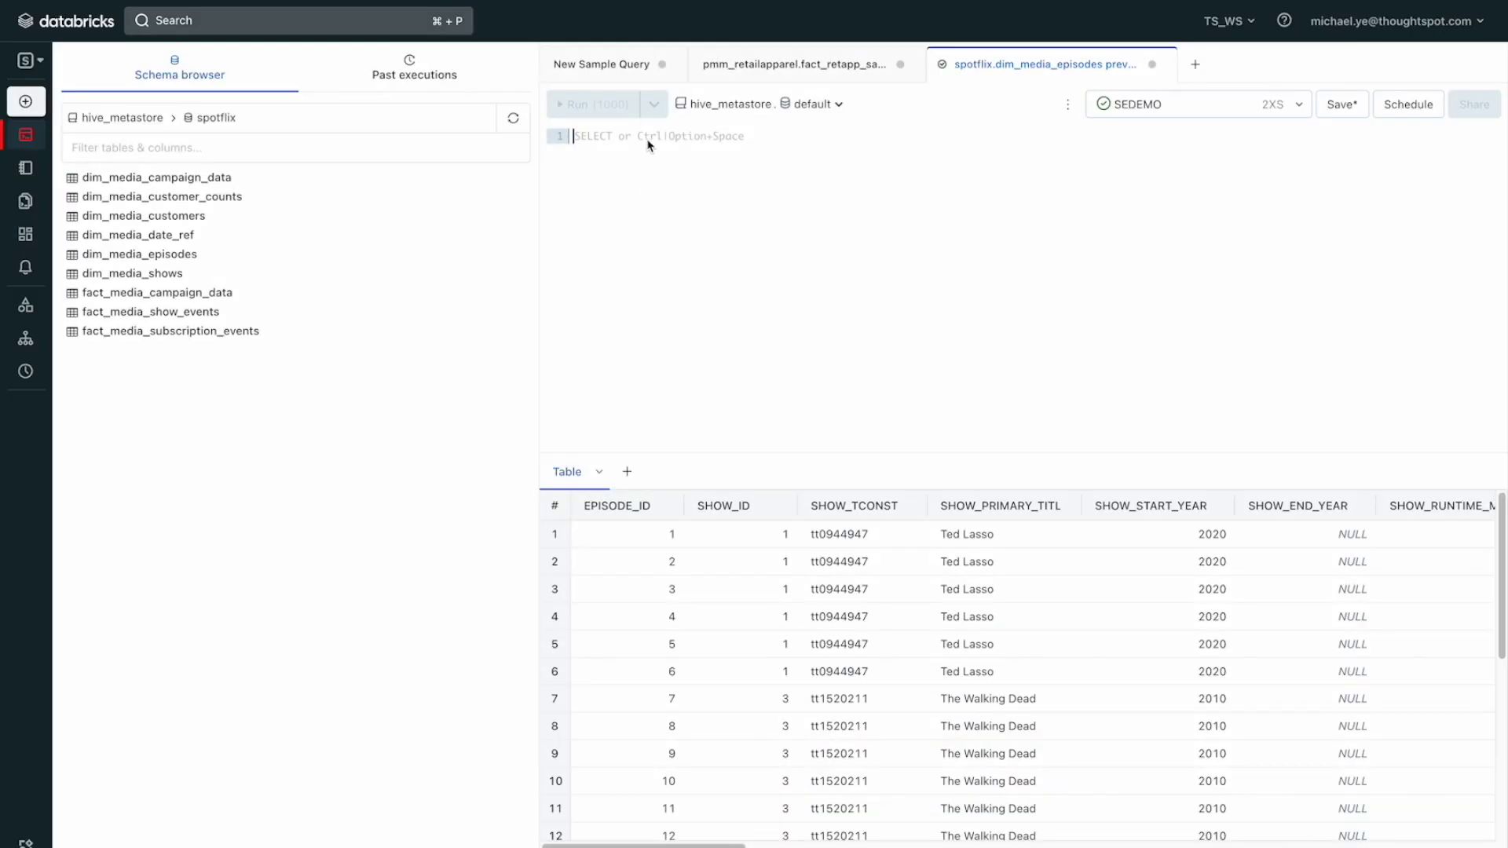
Paste and run 'select * from spotflix.dim_media_episodes limit 50' in the Databricks SQL editor.
type("select * from spotflix.dim_media_episodes limit 50")
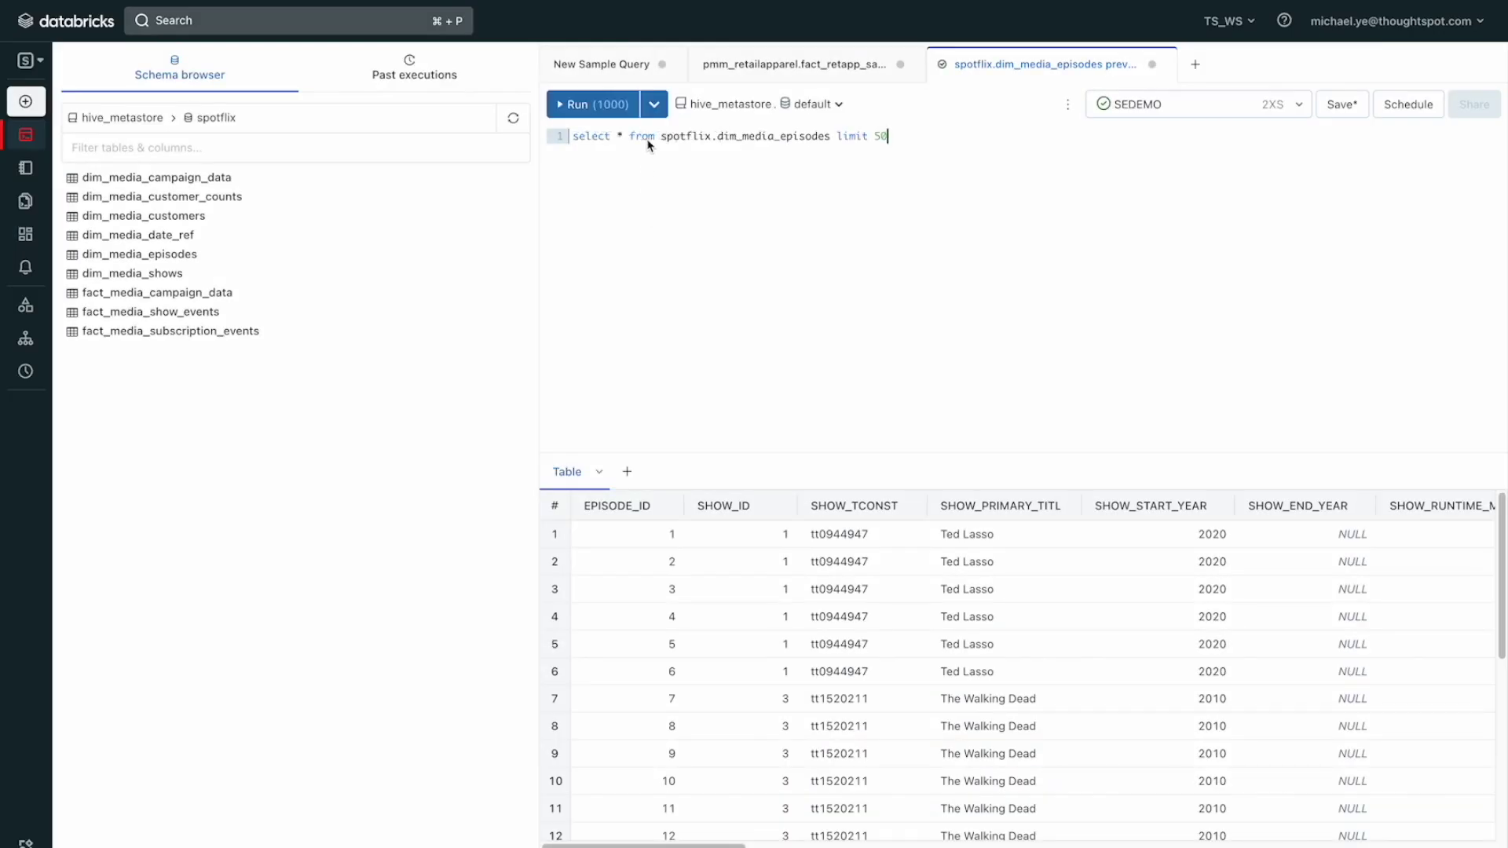
key("super+Return")
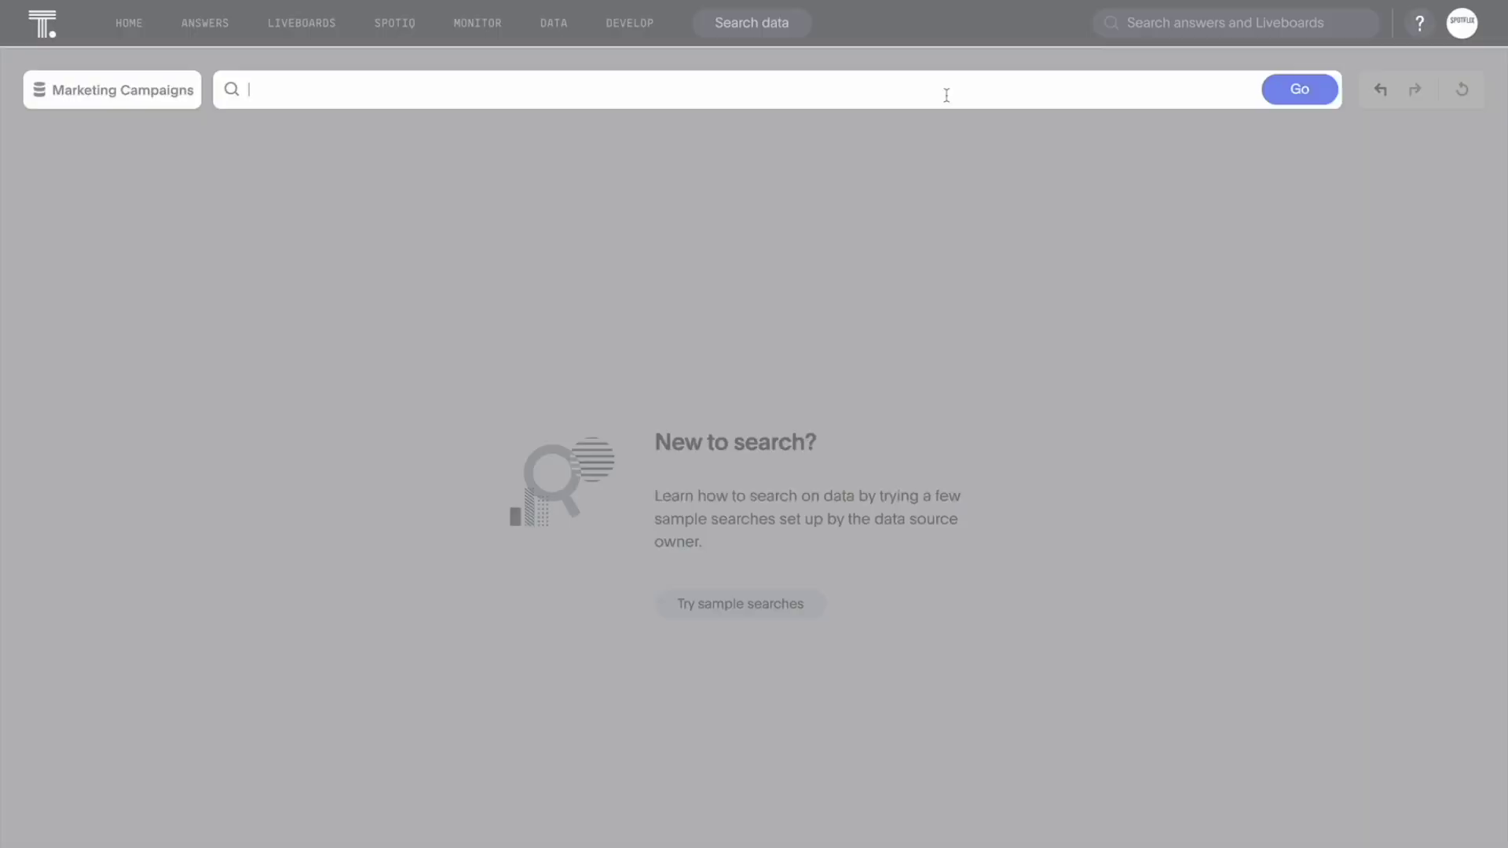
Search Marketing Campaigns for # of Impressions, # of Clicks and # of Conversions daily.
type("imp")
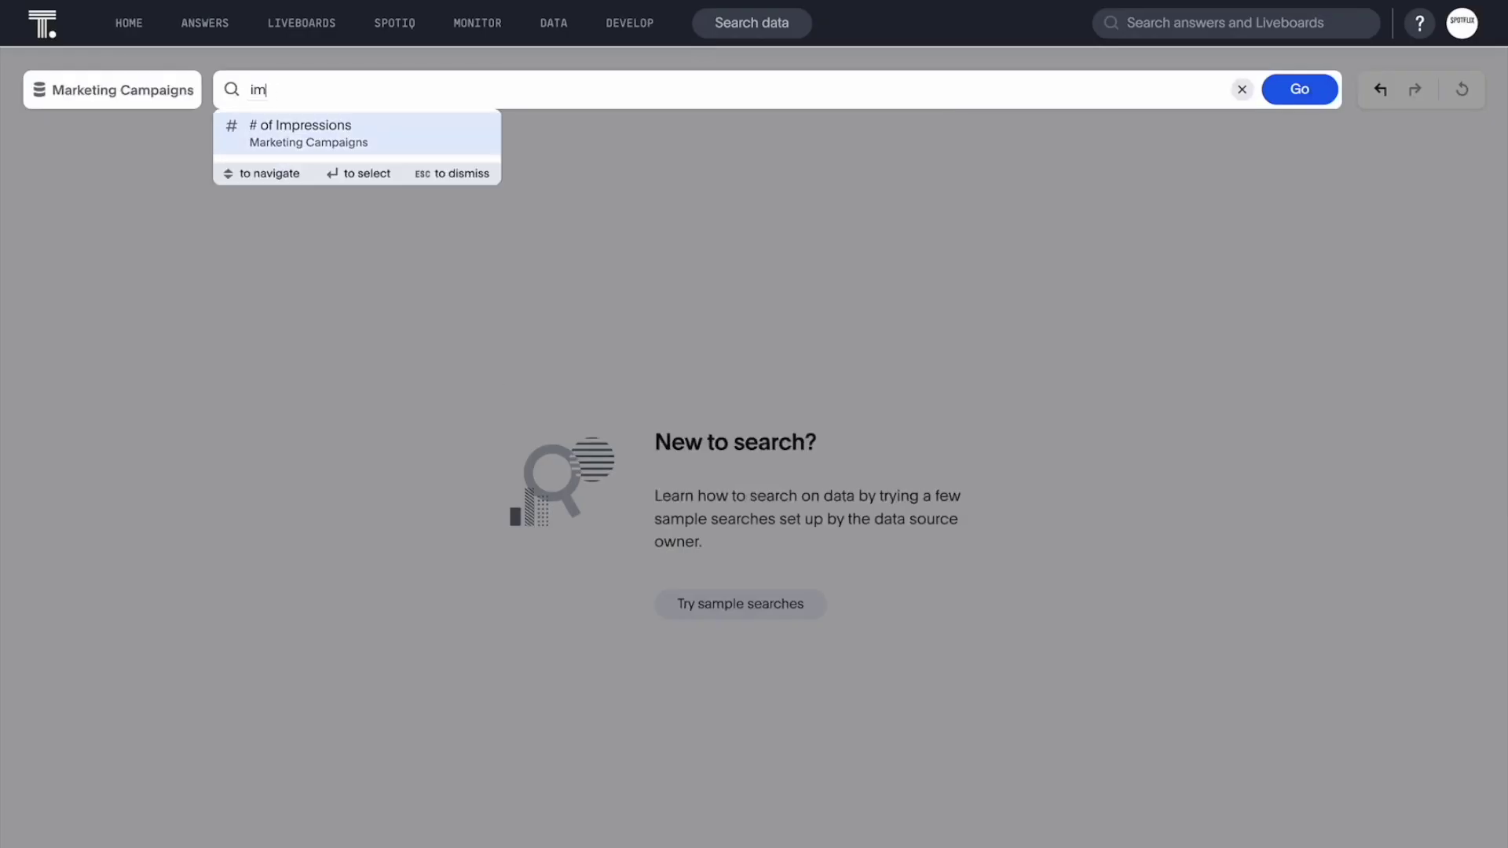
key("Return")
type("click")
key("Return")
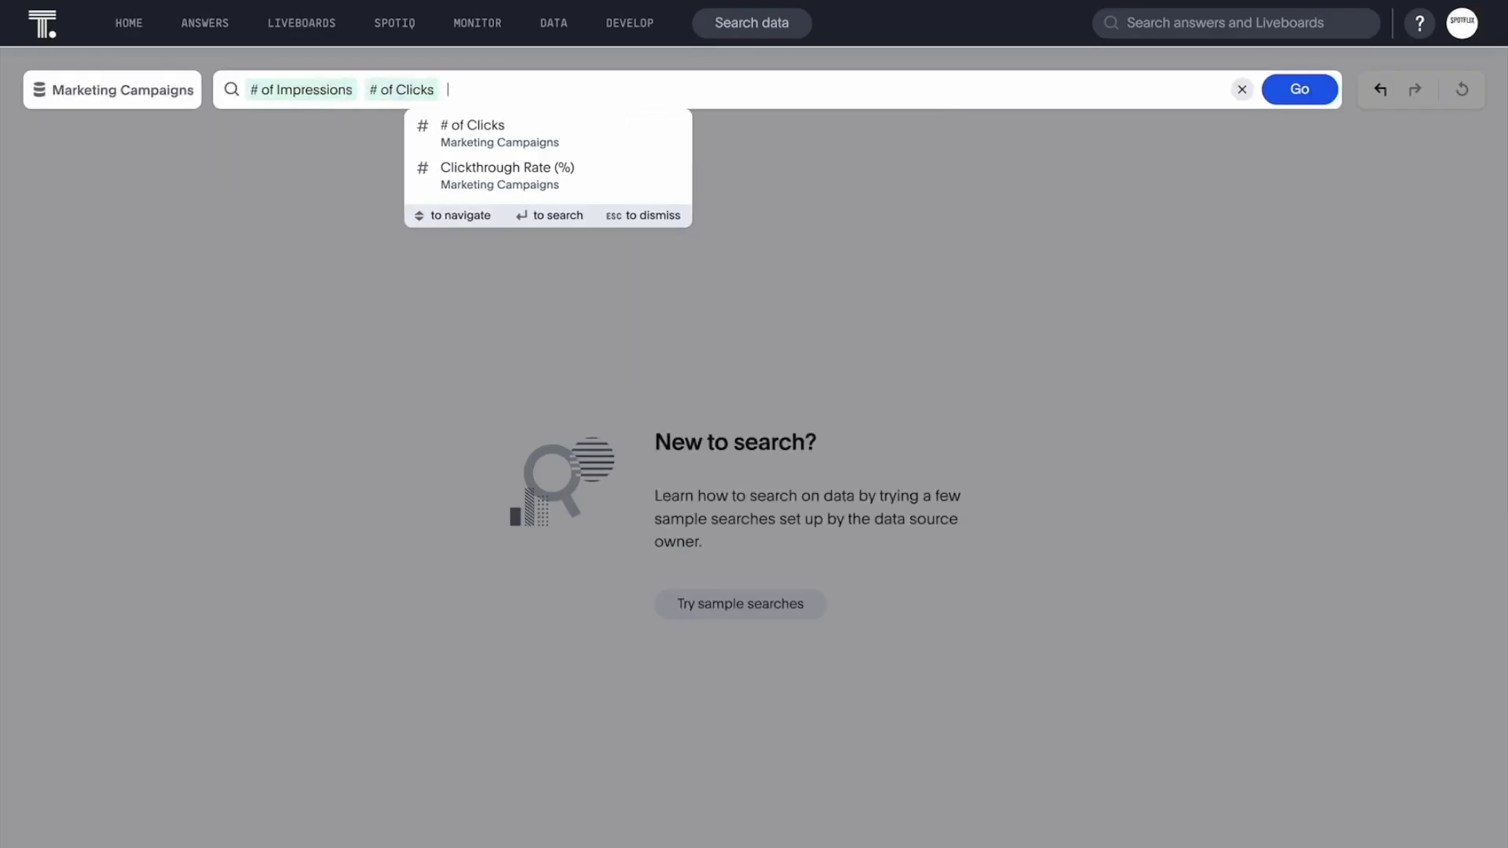
type("cks # of Conver")
type("sio")
key("Return")
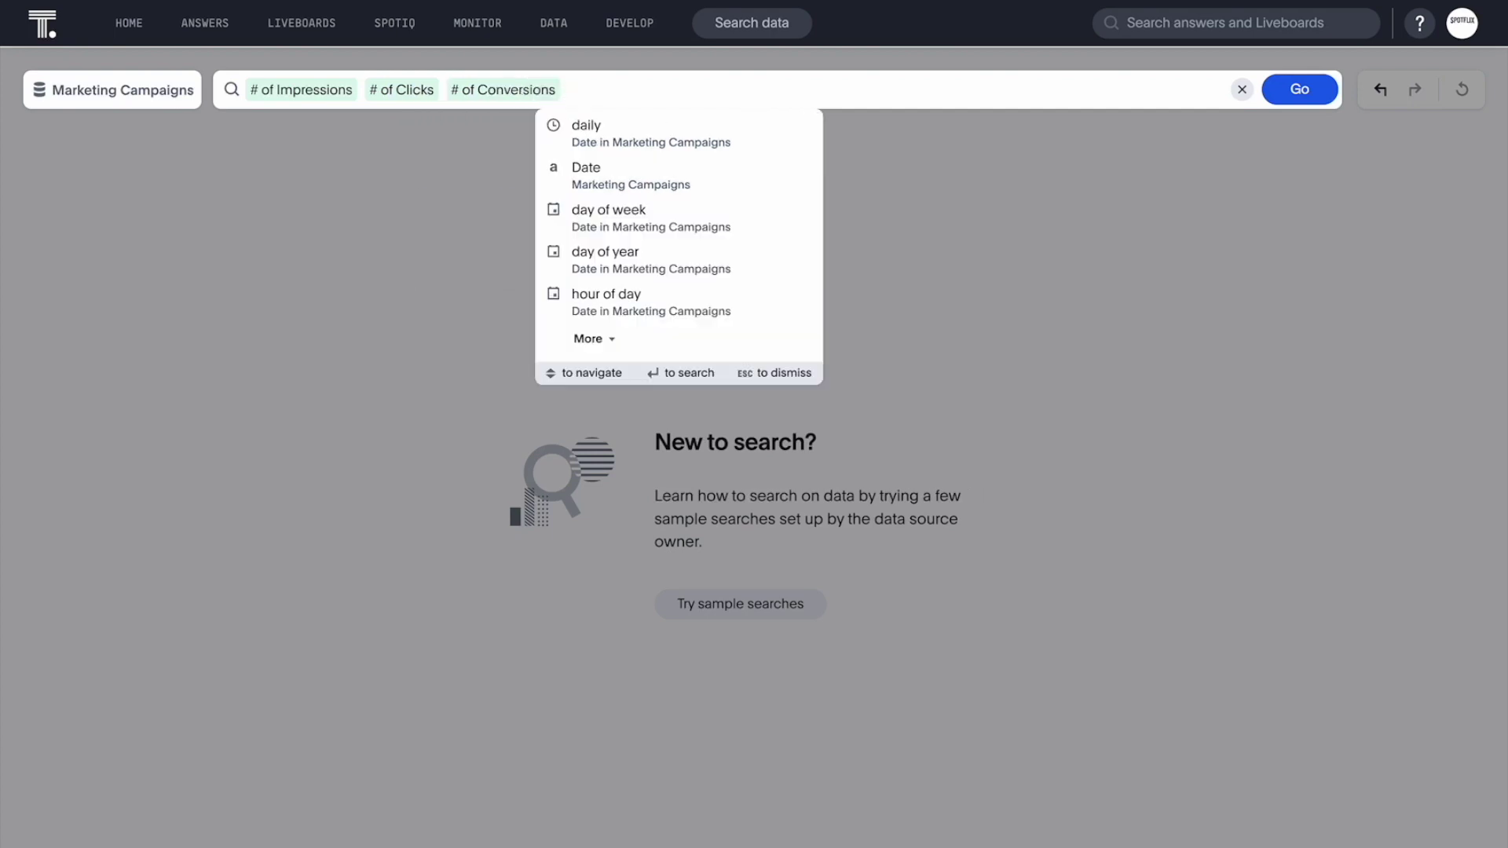
type("daily")
key("Return")
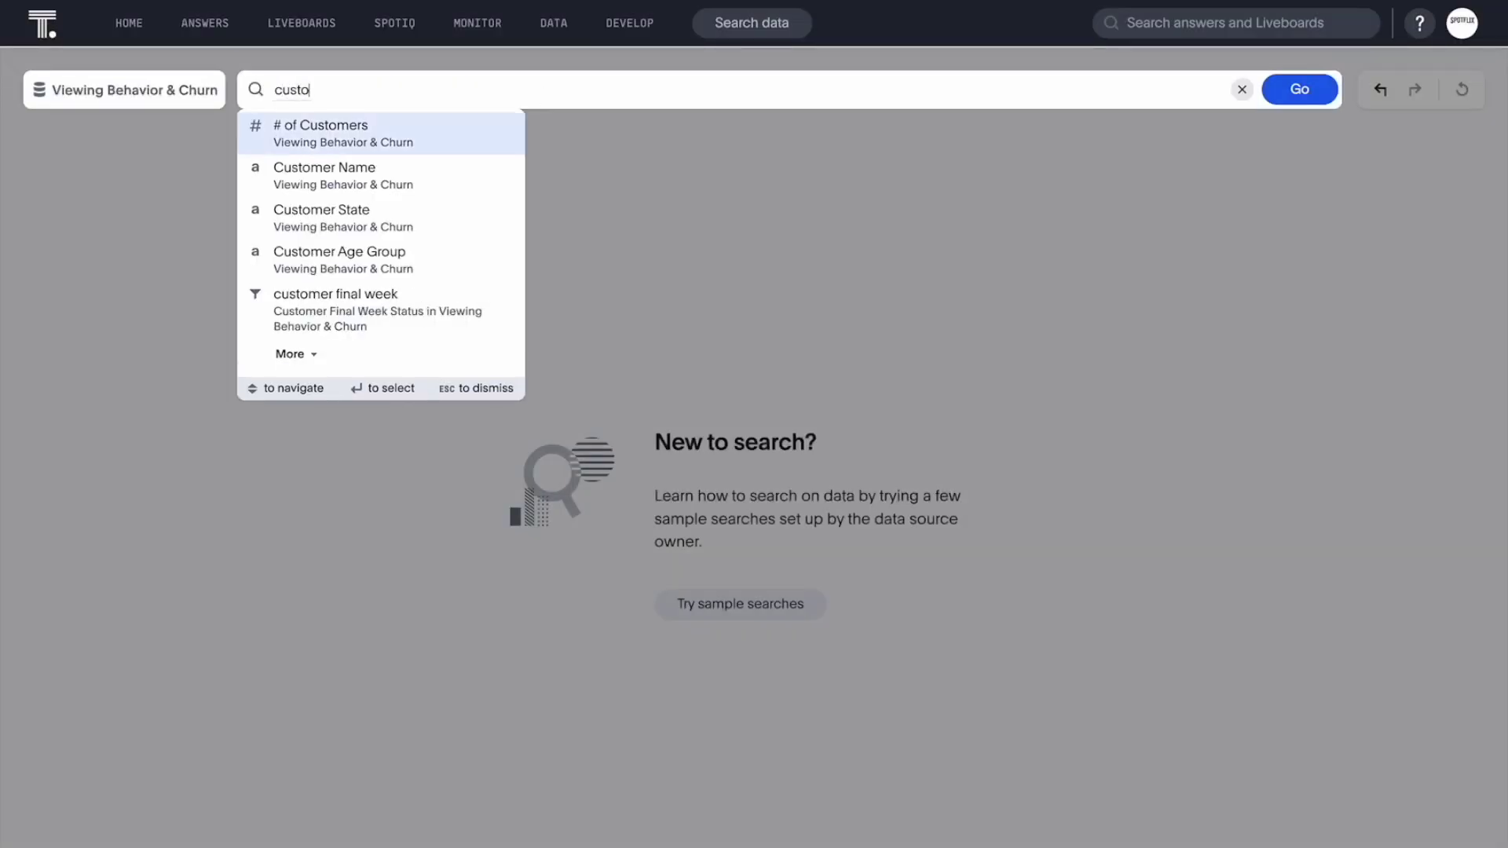
Search # of Customers by Show Name on Viewing Behavior & Churn.
key("Return")
type("show name")
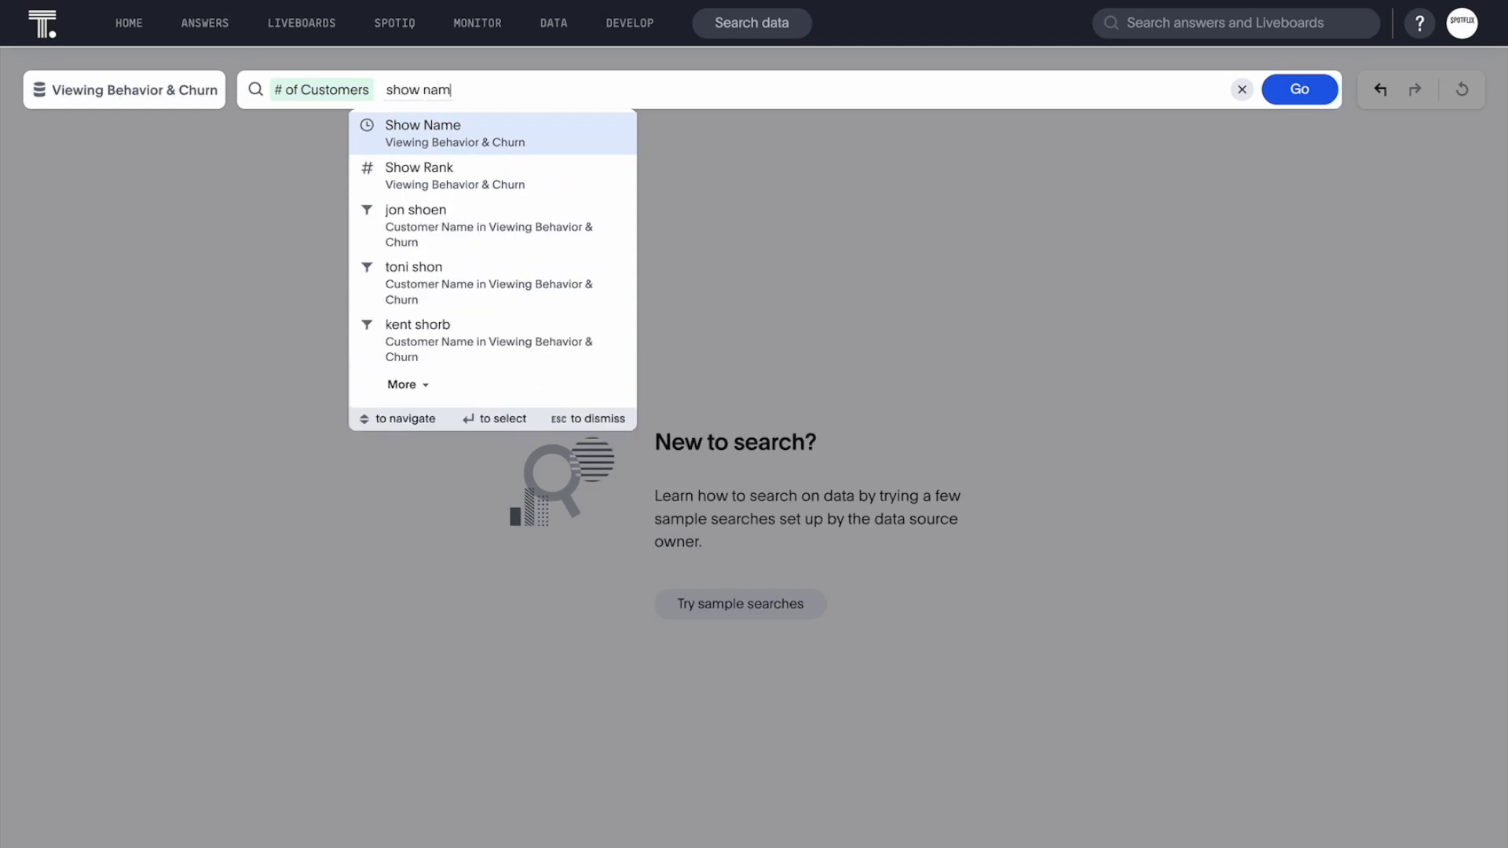
key("Return")
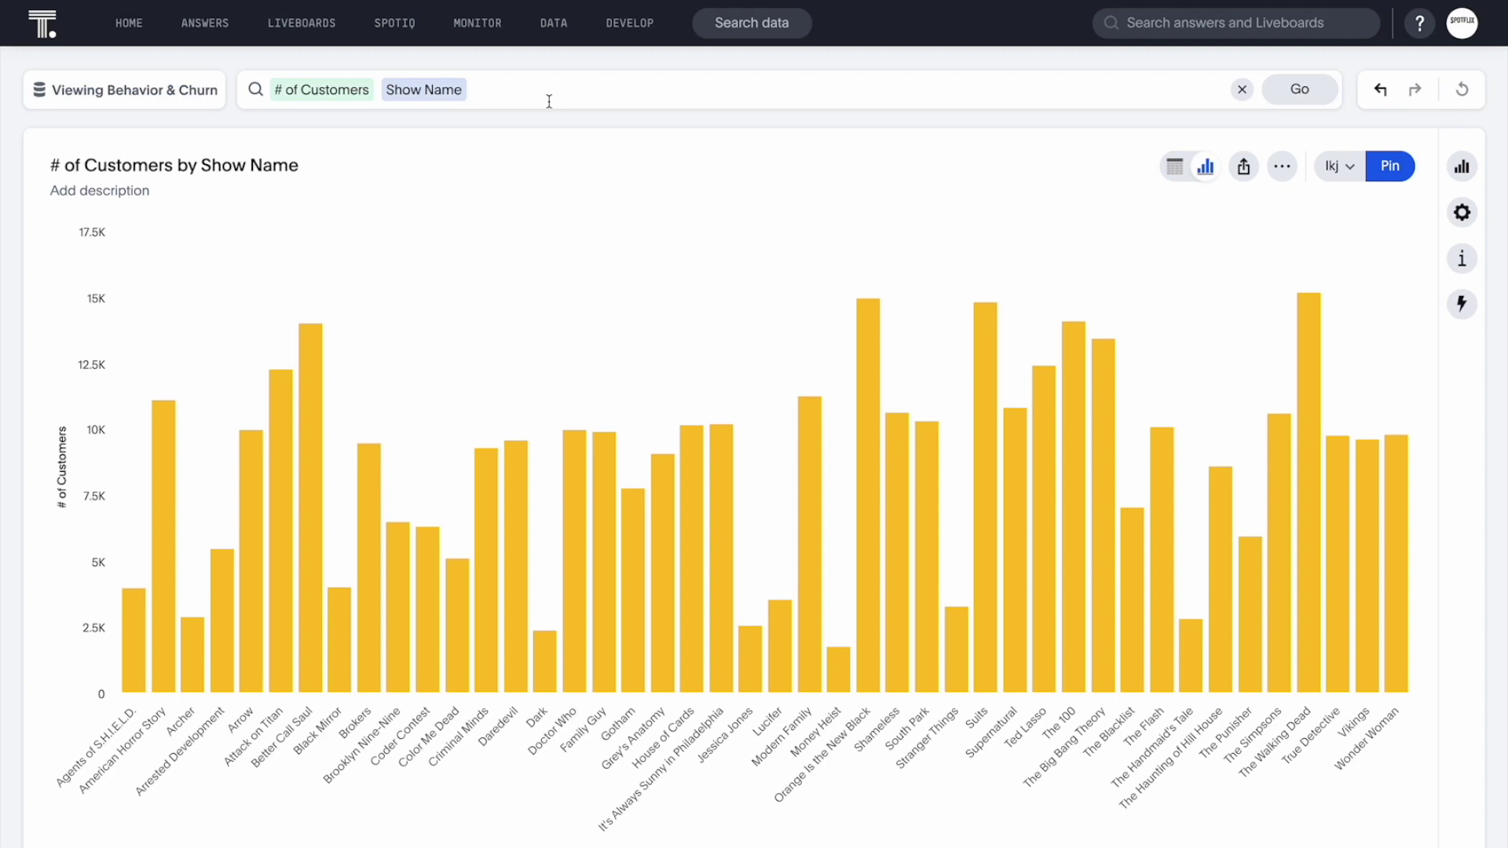
Add 'top 10' to limit the chart to the top 10 shows.
left_click(555, 98)
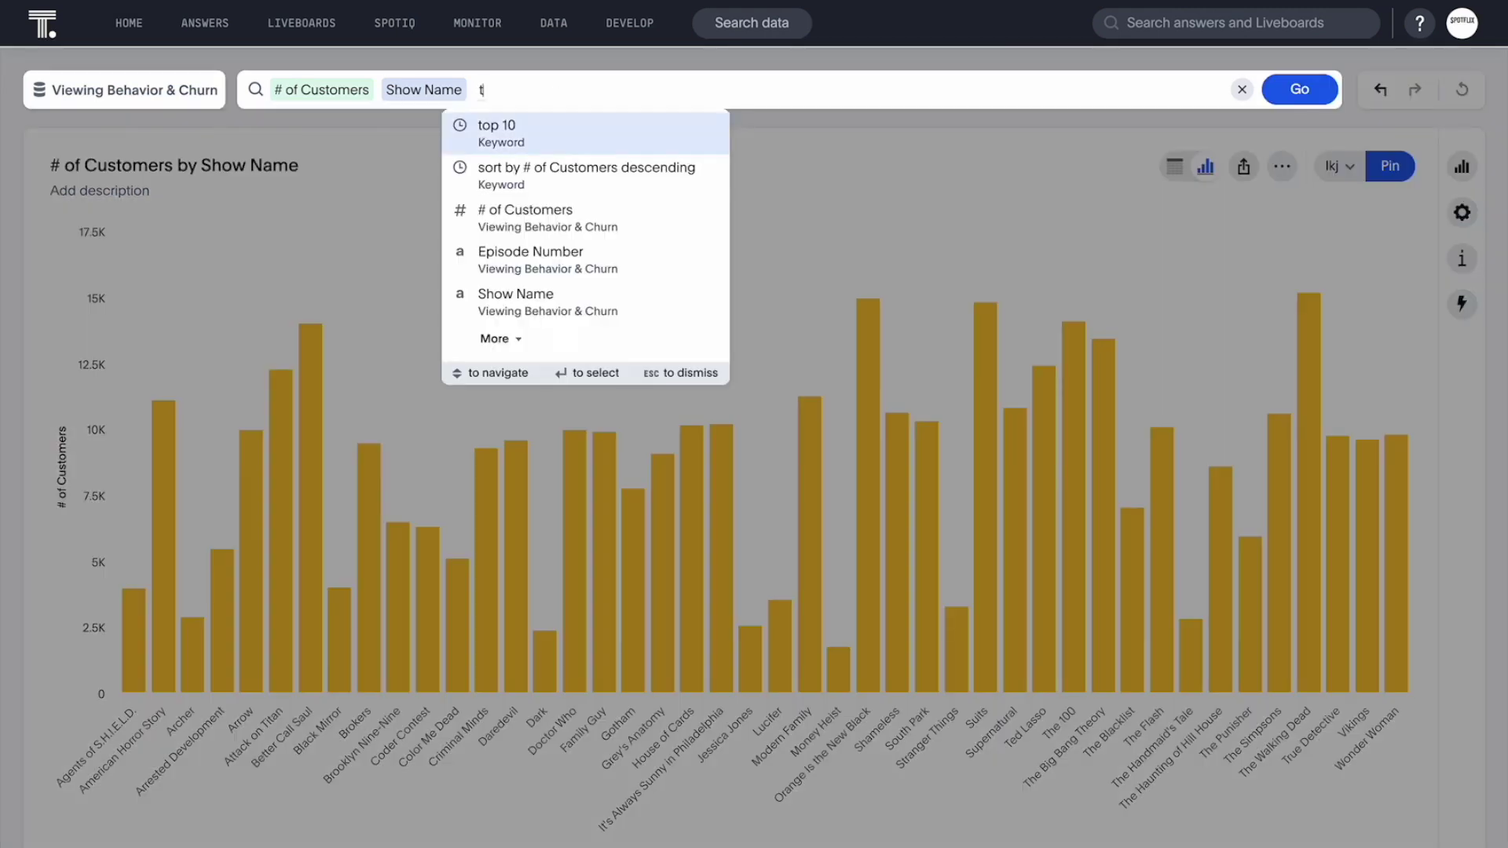
type("top 10")
key("Return")
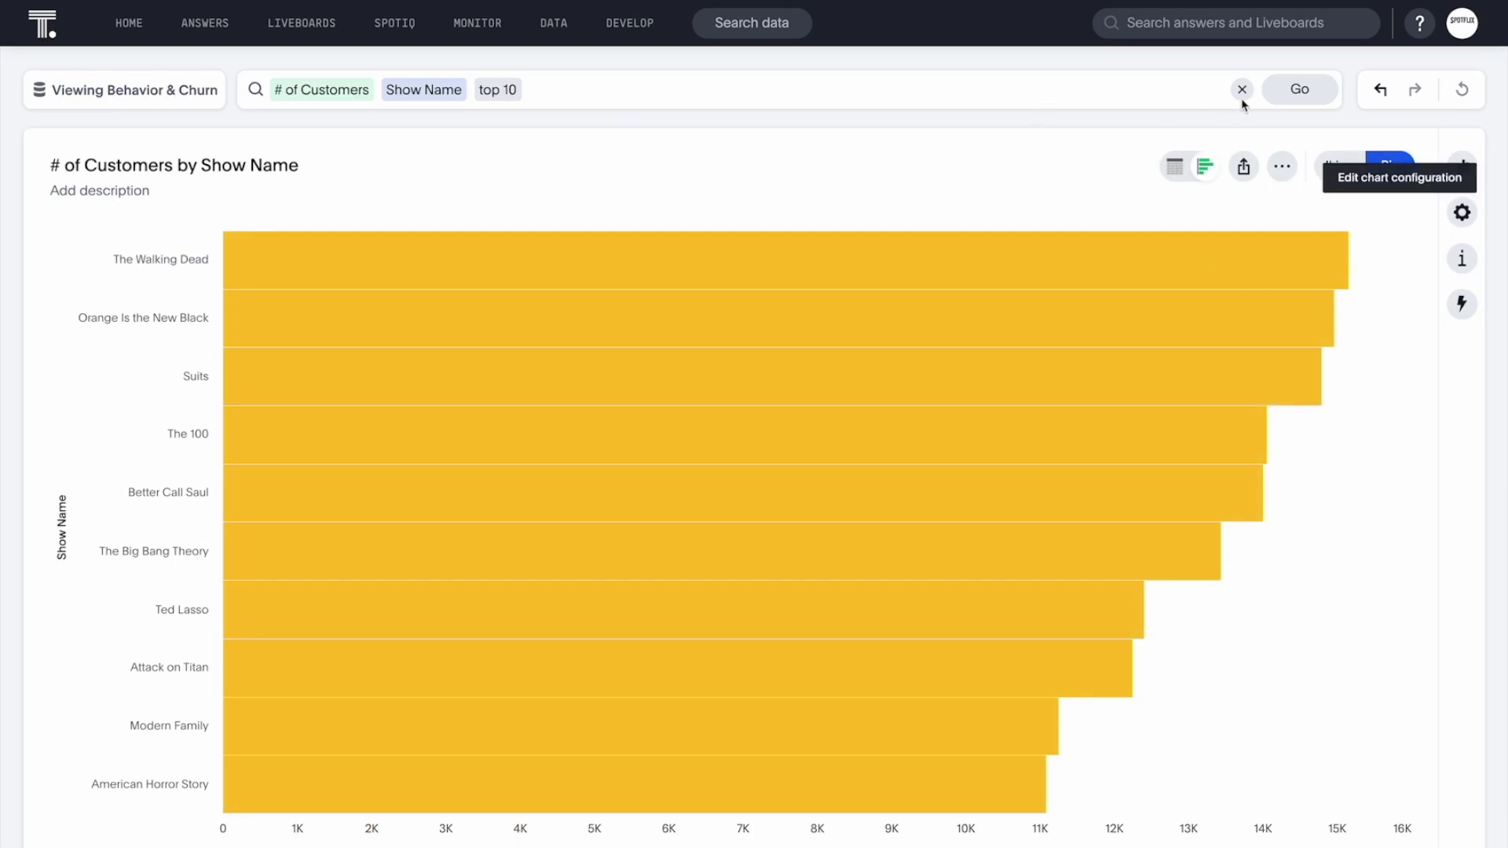
Replace the search with # of Customers by Episode Number and Show Name.
left_click(1241, 90)
type("customers")
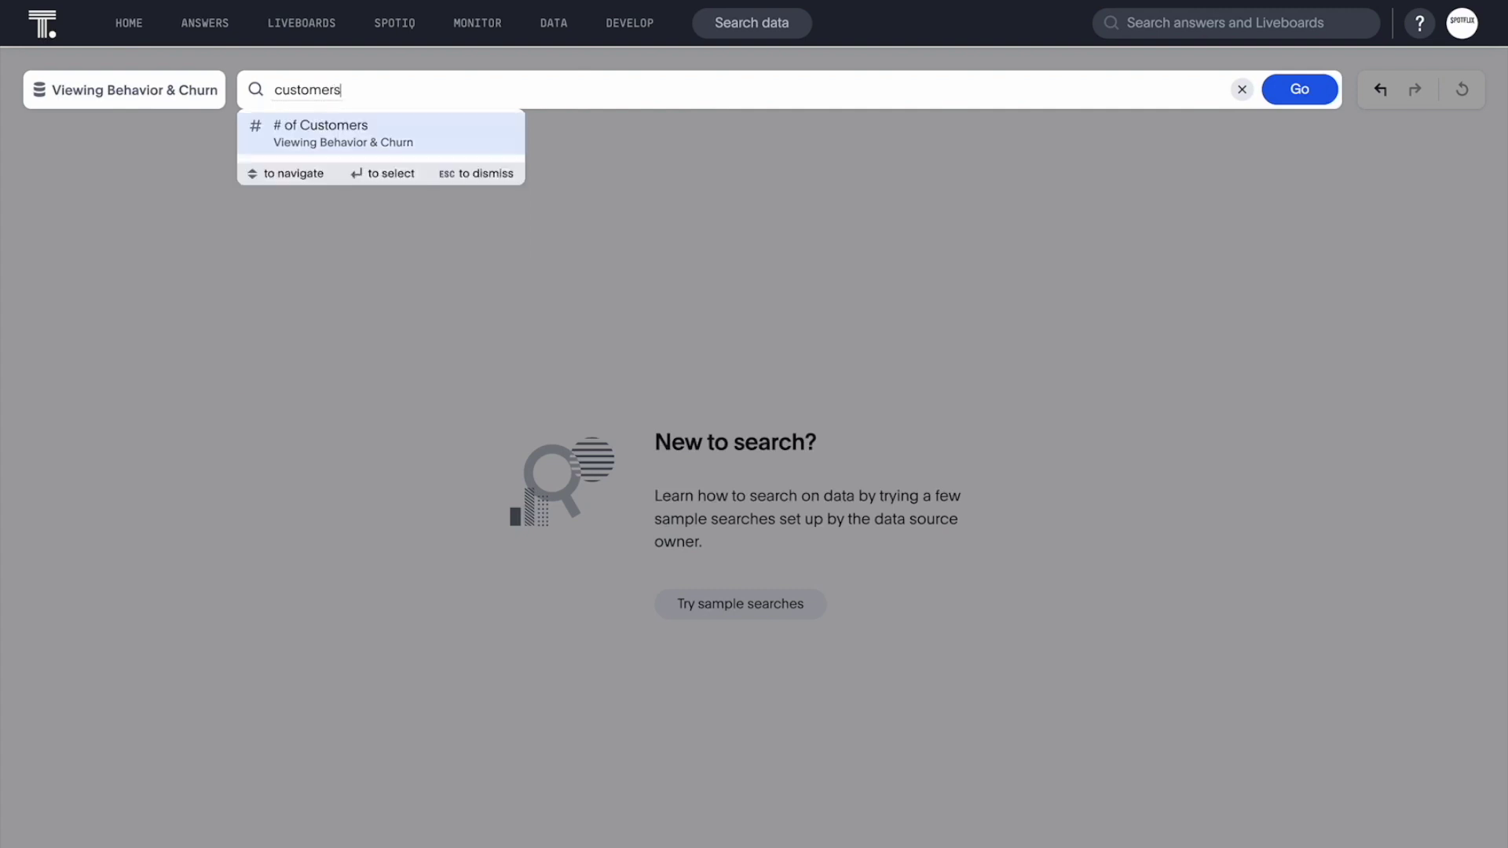
key("Return")
type("ers E")
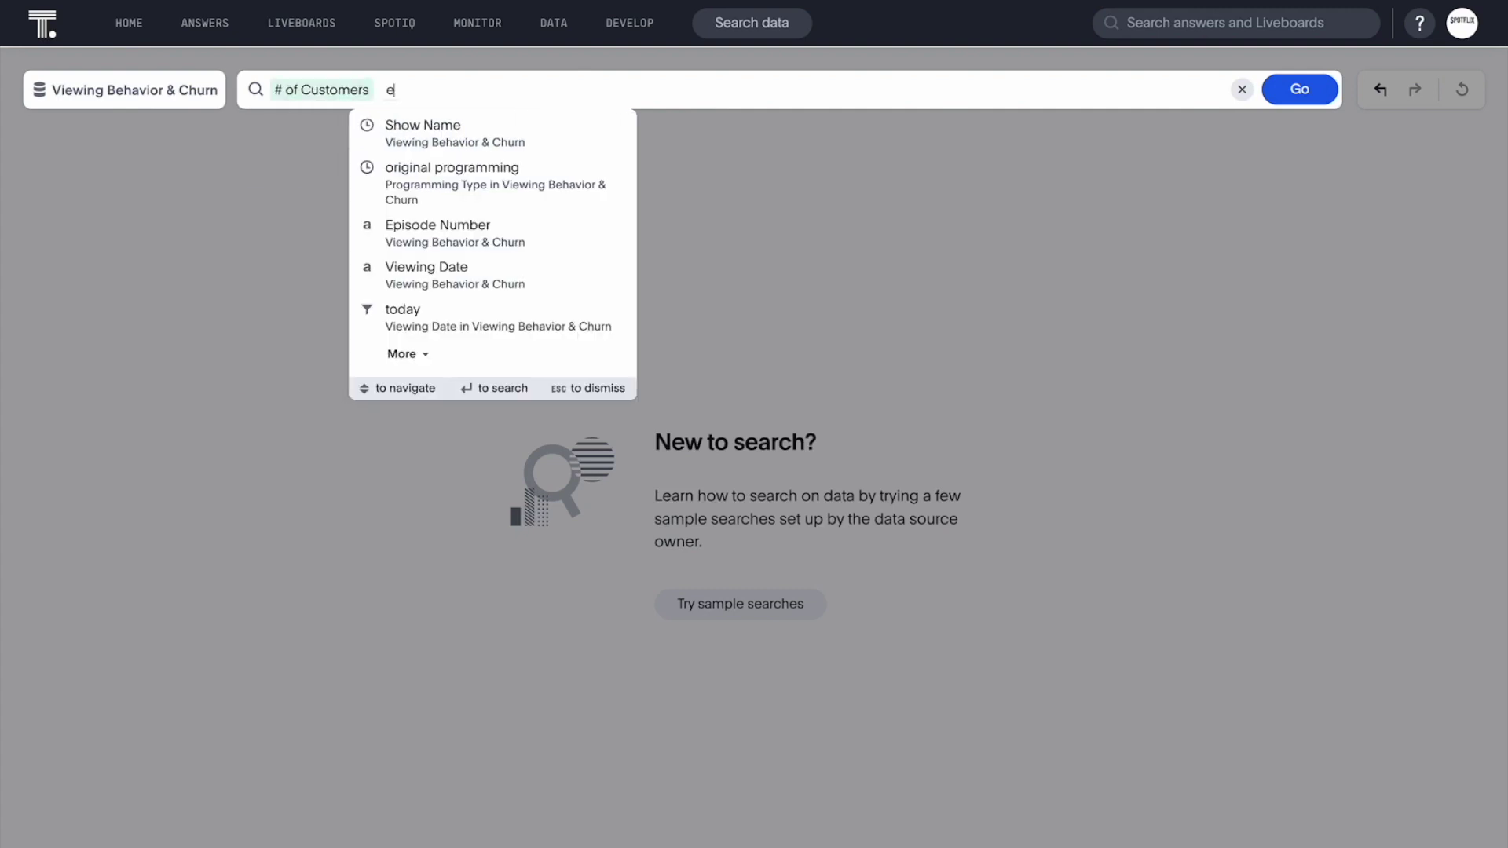
type("pisode")
key("Return")
type("show")
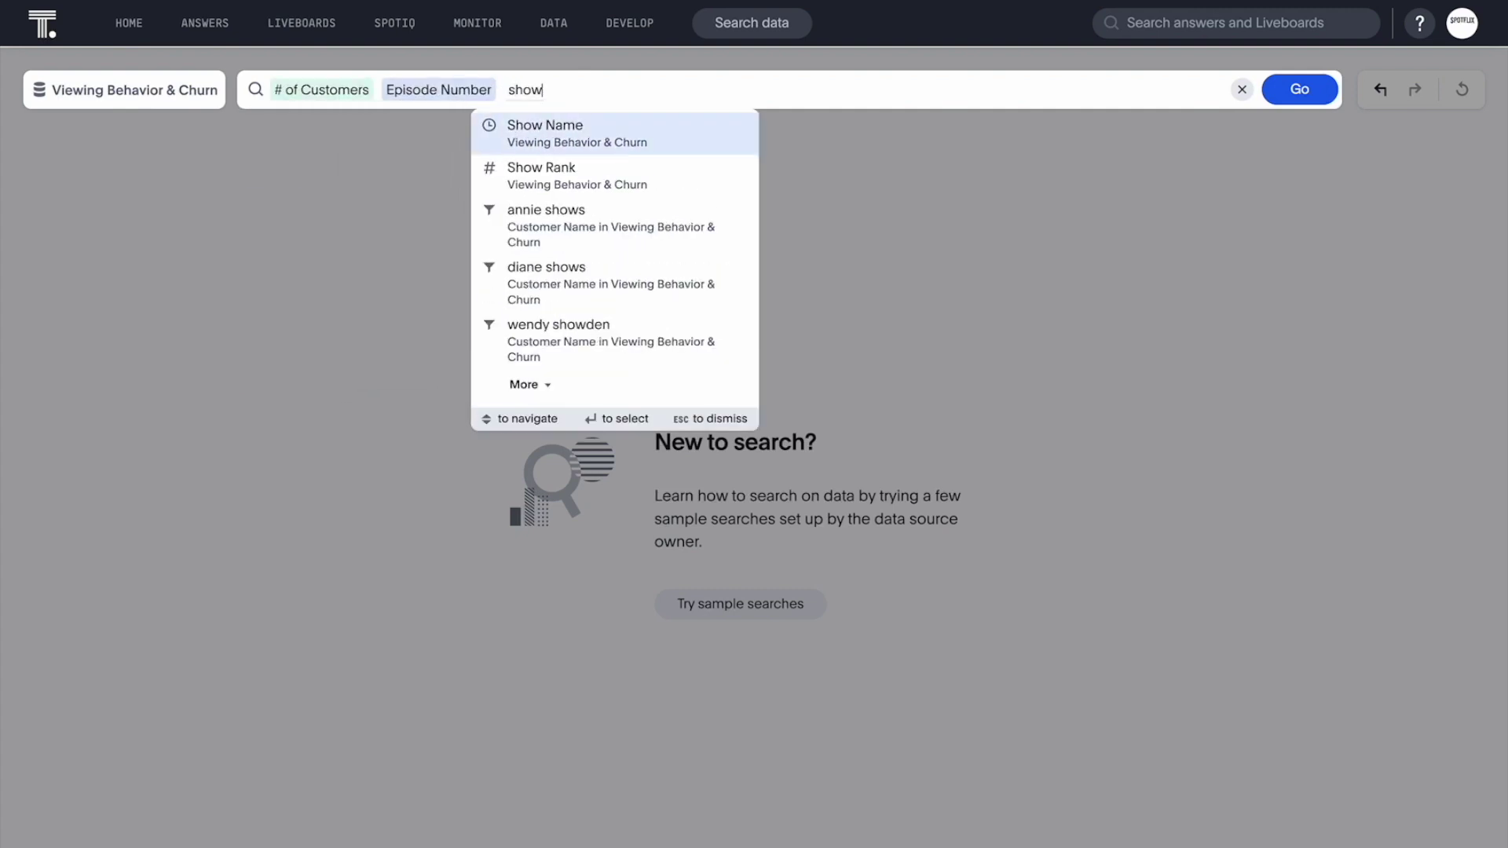
type(" name")
key("Return")
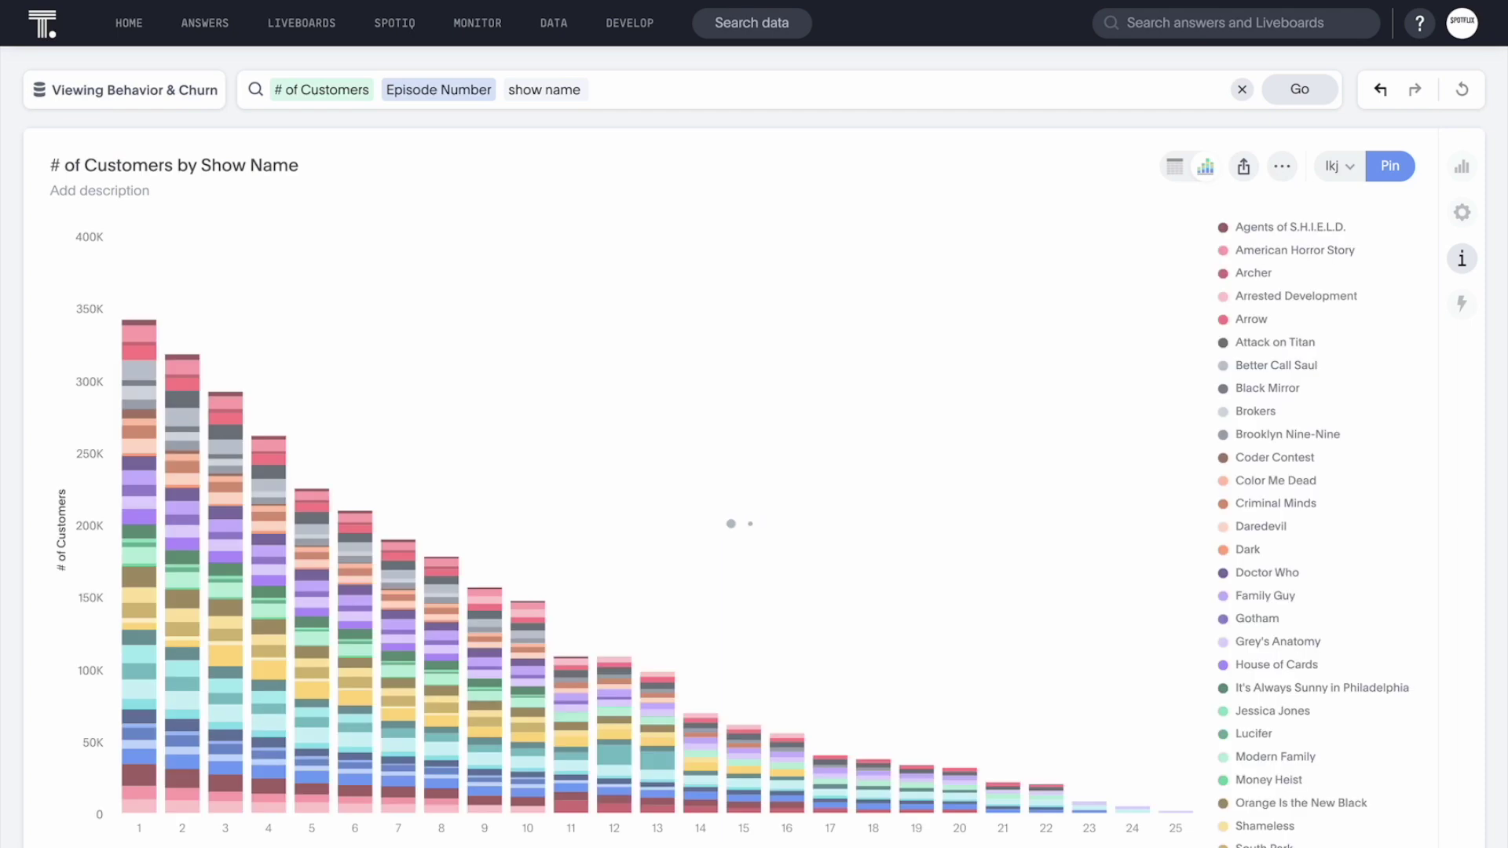
Filter the search to 'original programming'.
left_click(1131, 94)
type("original ")
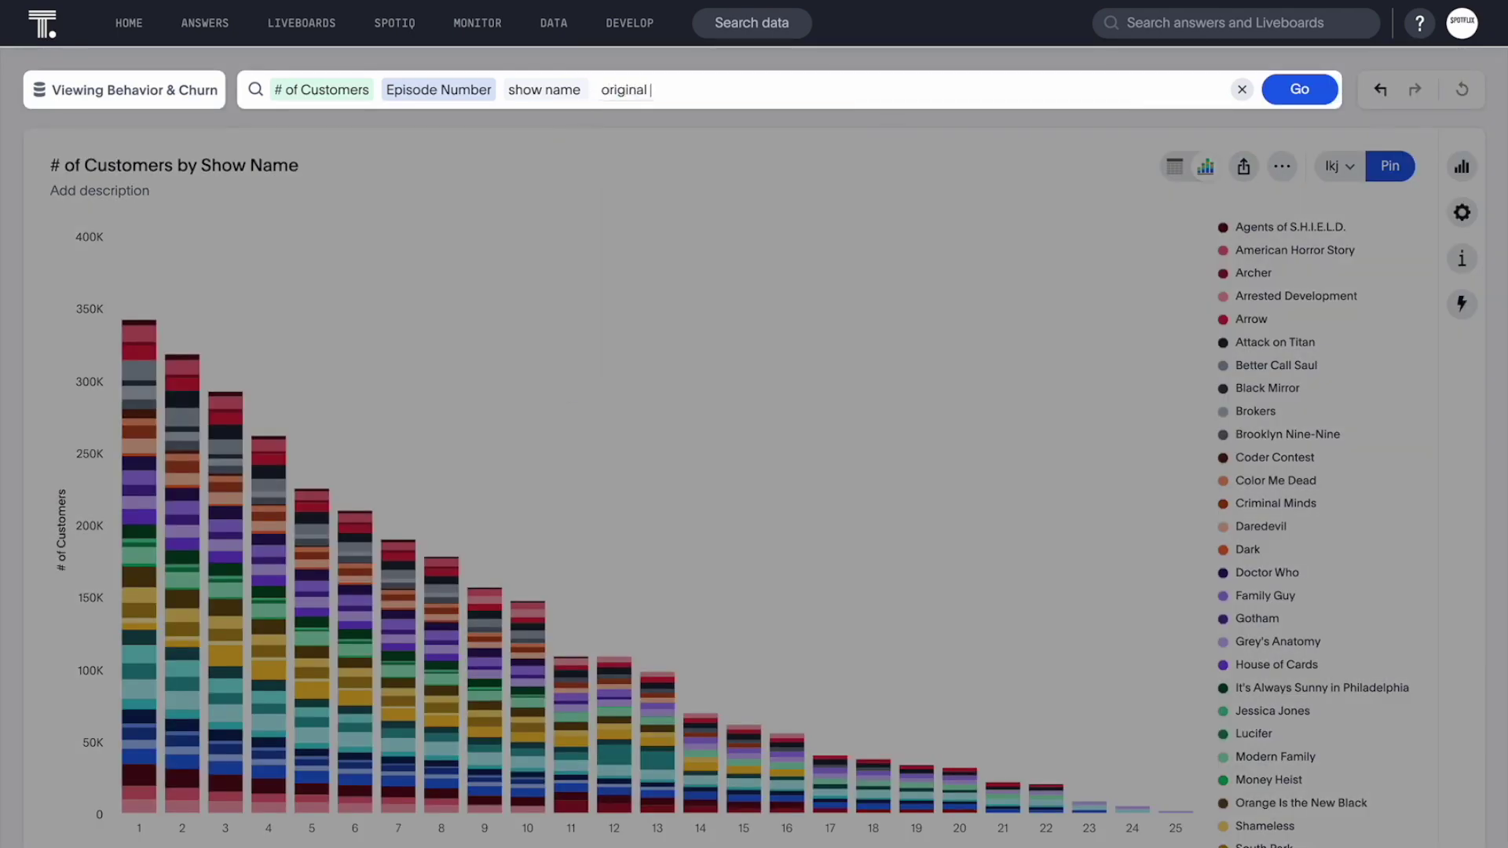
type("programming")
key("Return")
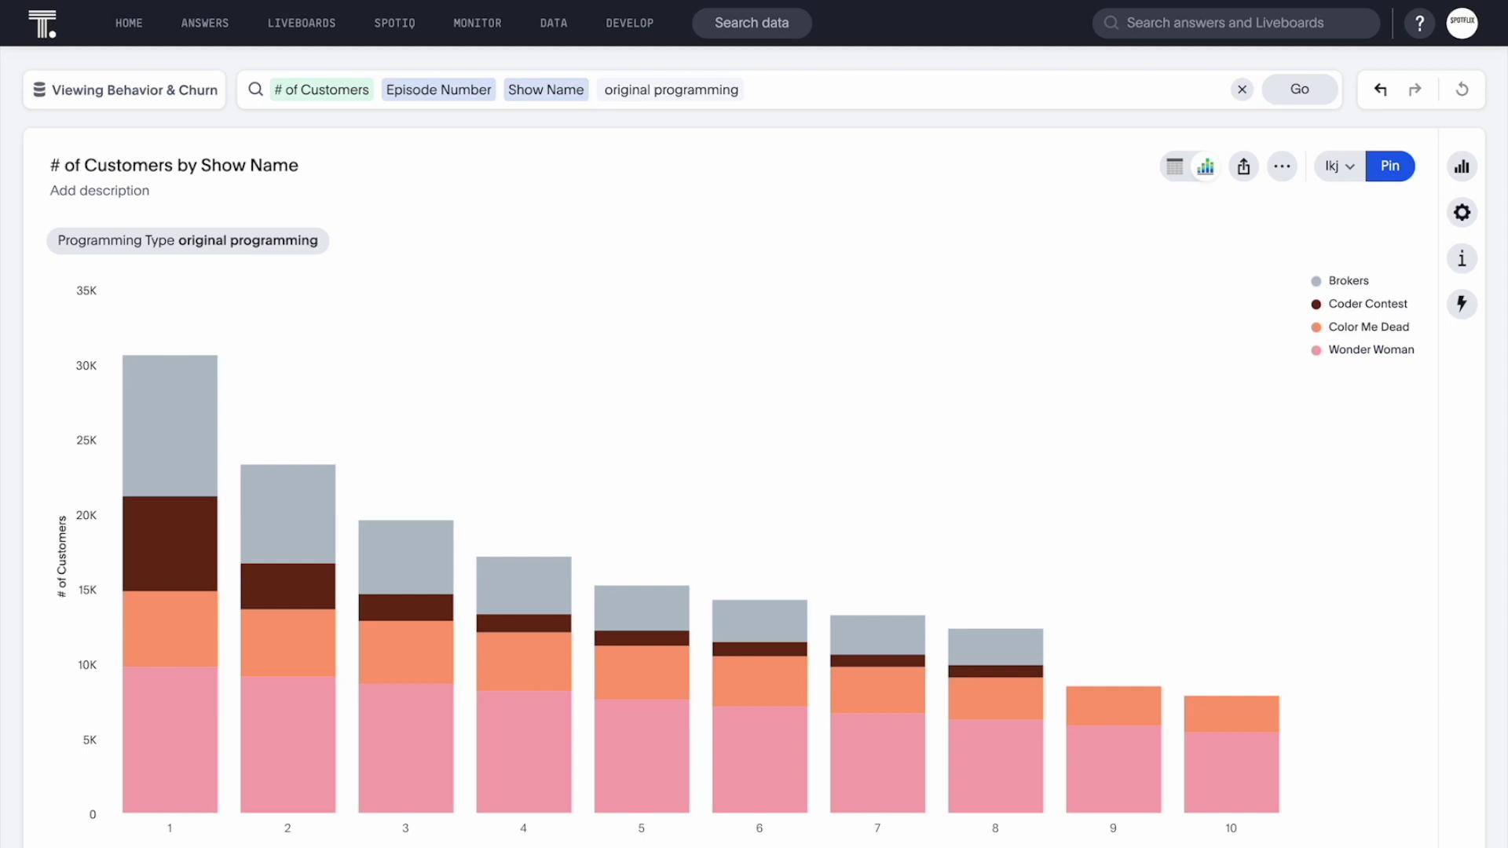
Try the chart as a line chart, then switch it back to stacked columns.
left_click(1462, 166)
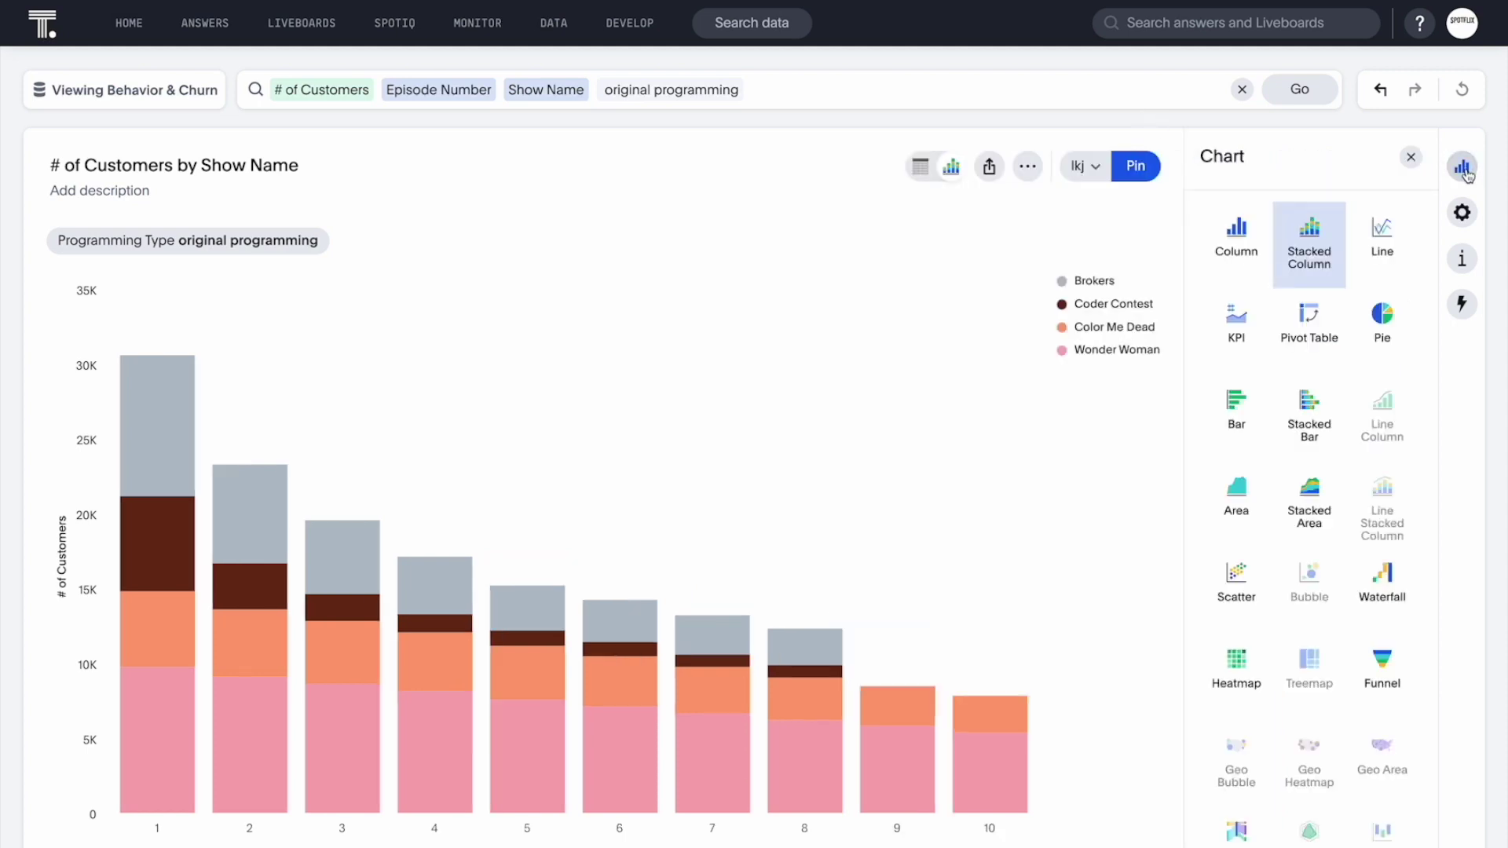
left_click(1390, 248)
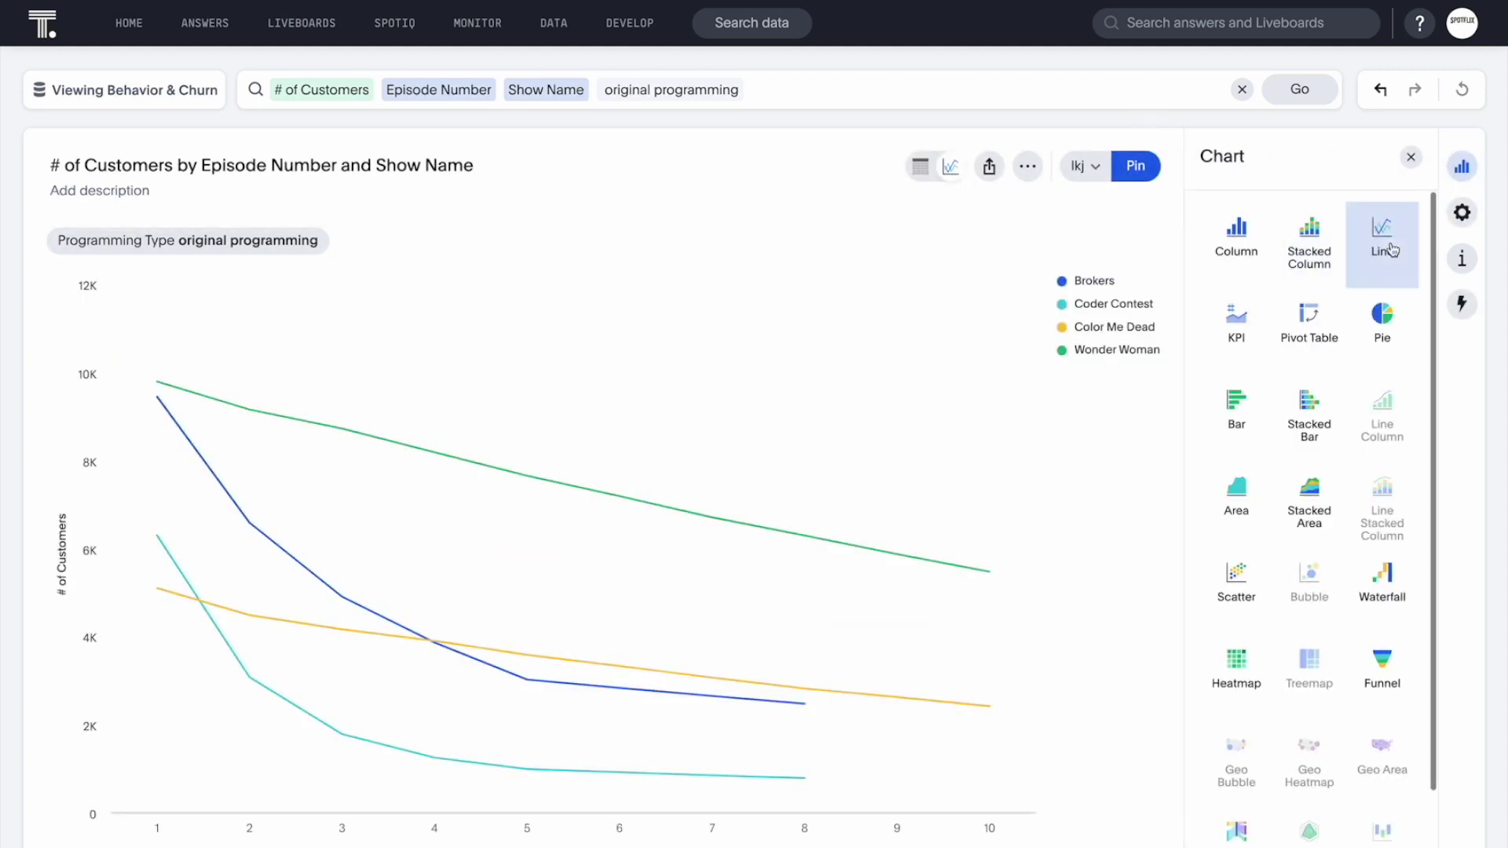
left_click(1340, 219)
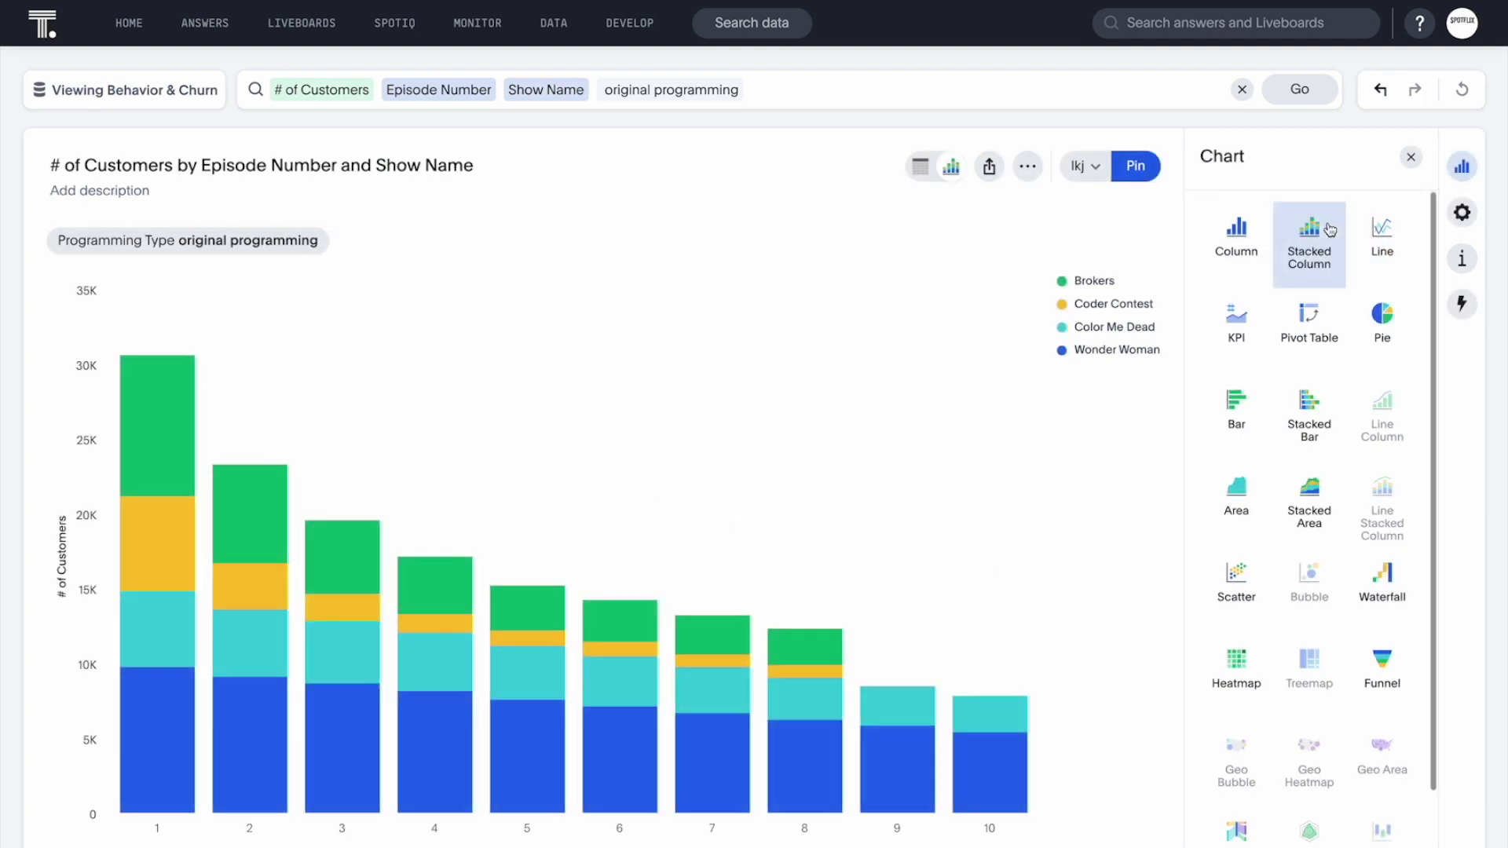
left_click(1411, 157)
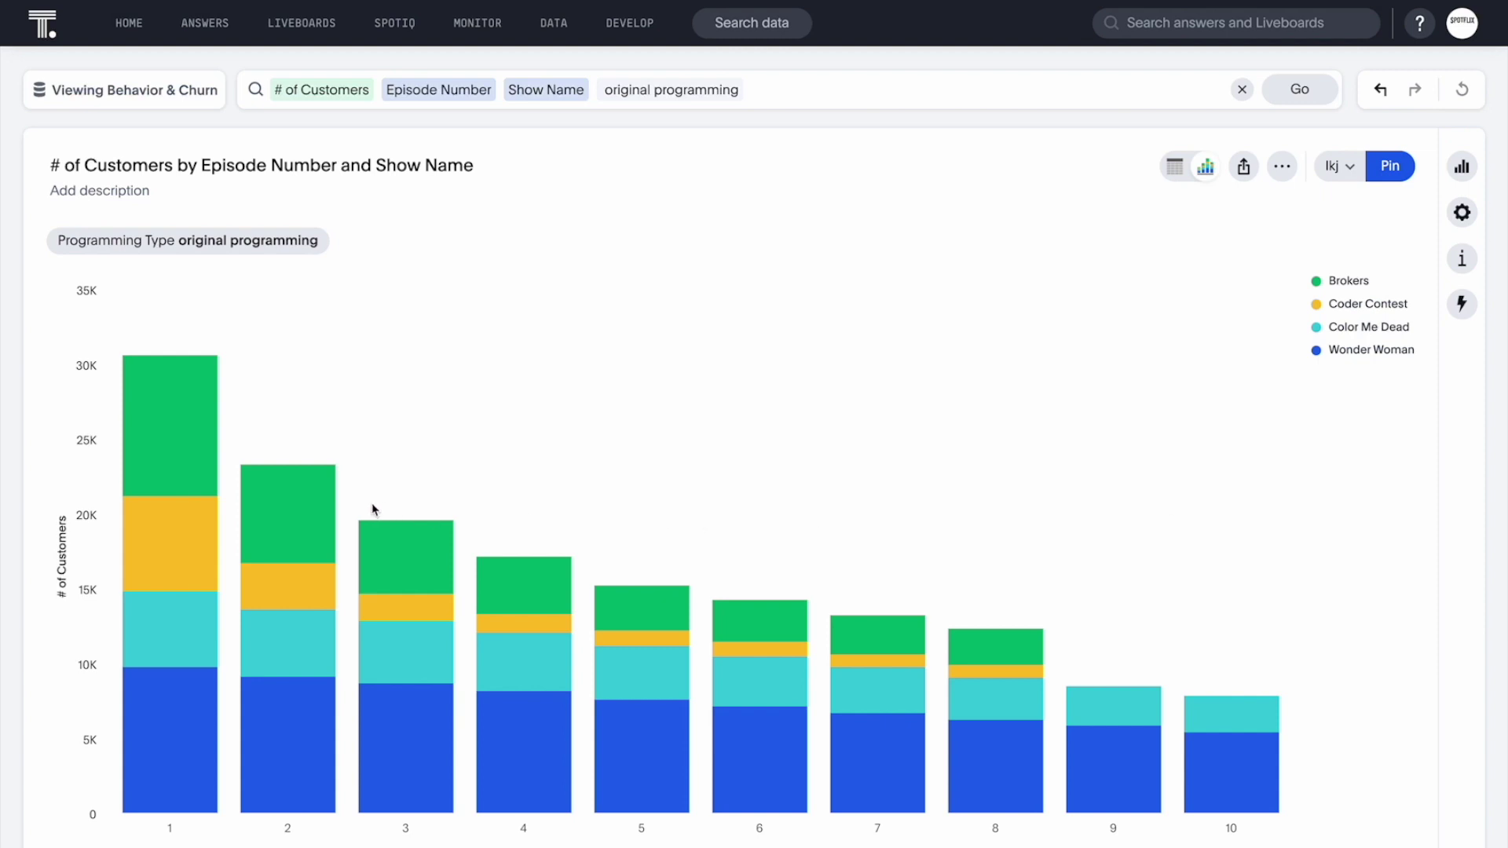
Drill down Wonder Woman's episode 1 segment by Customer State.
mouse_move(166, 428)
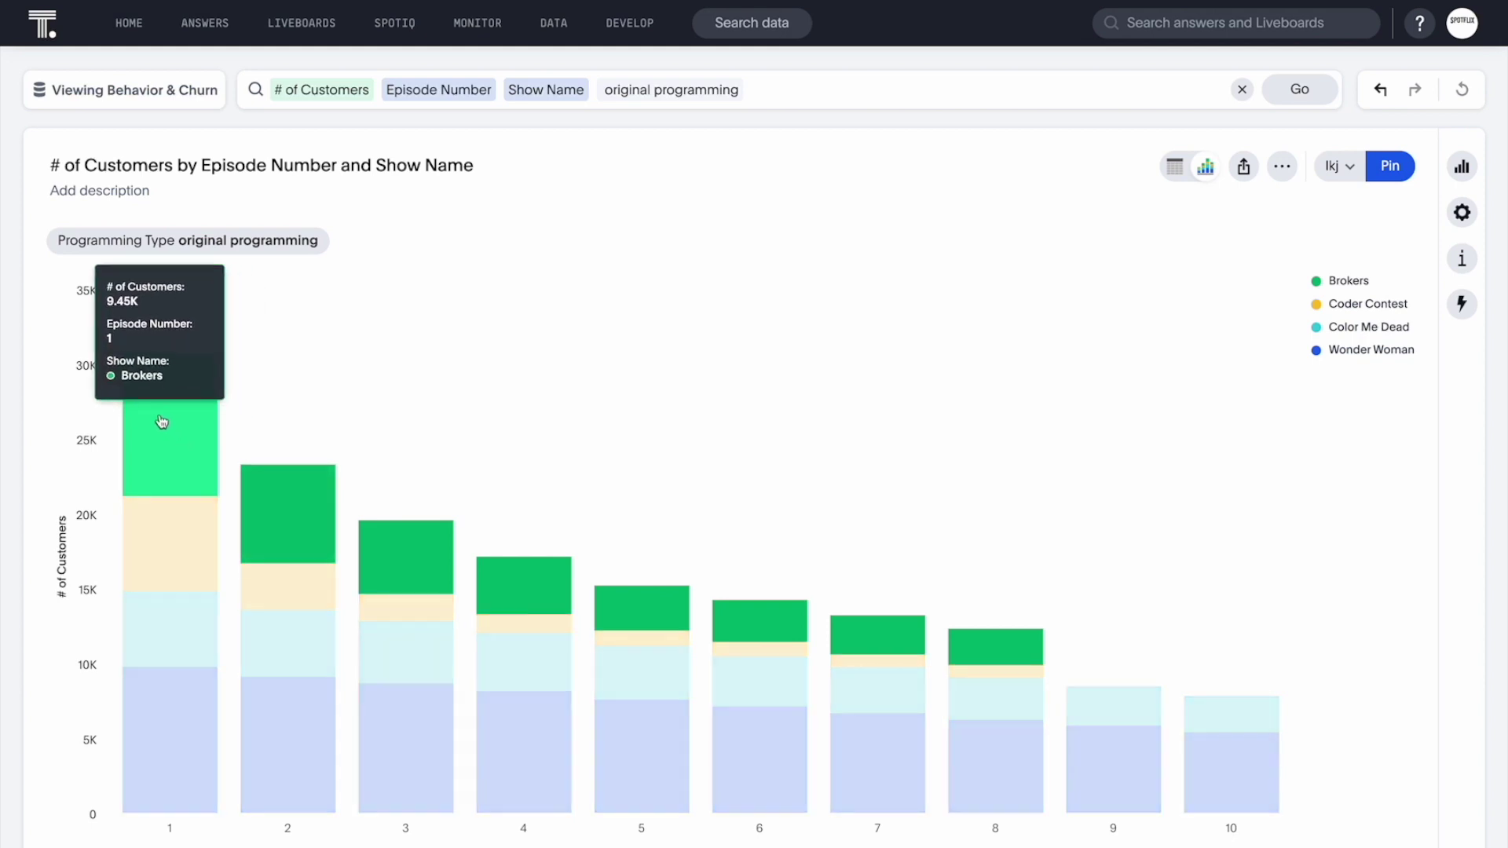
mouse_move(186, 716)
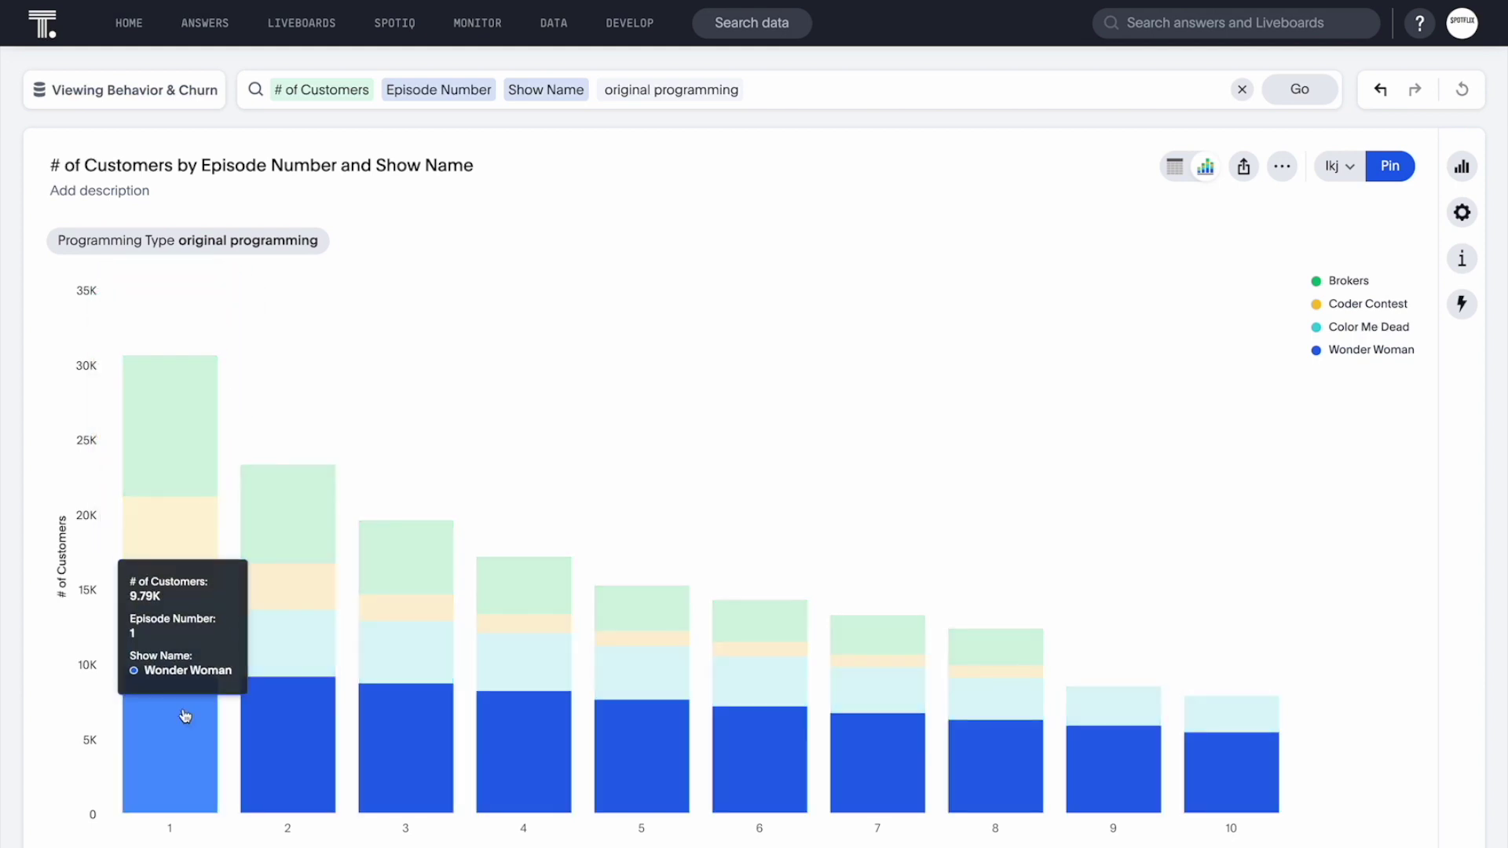
right_click(185, 716)
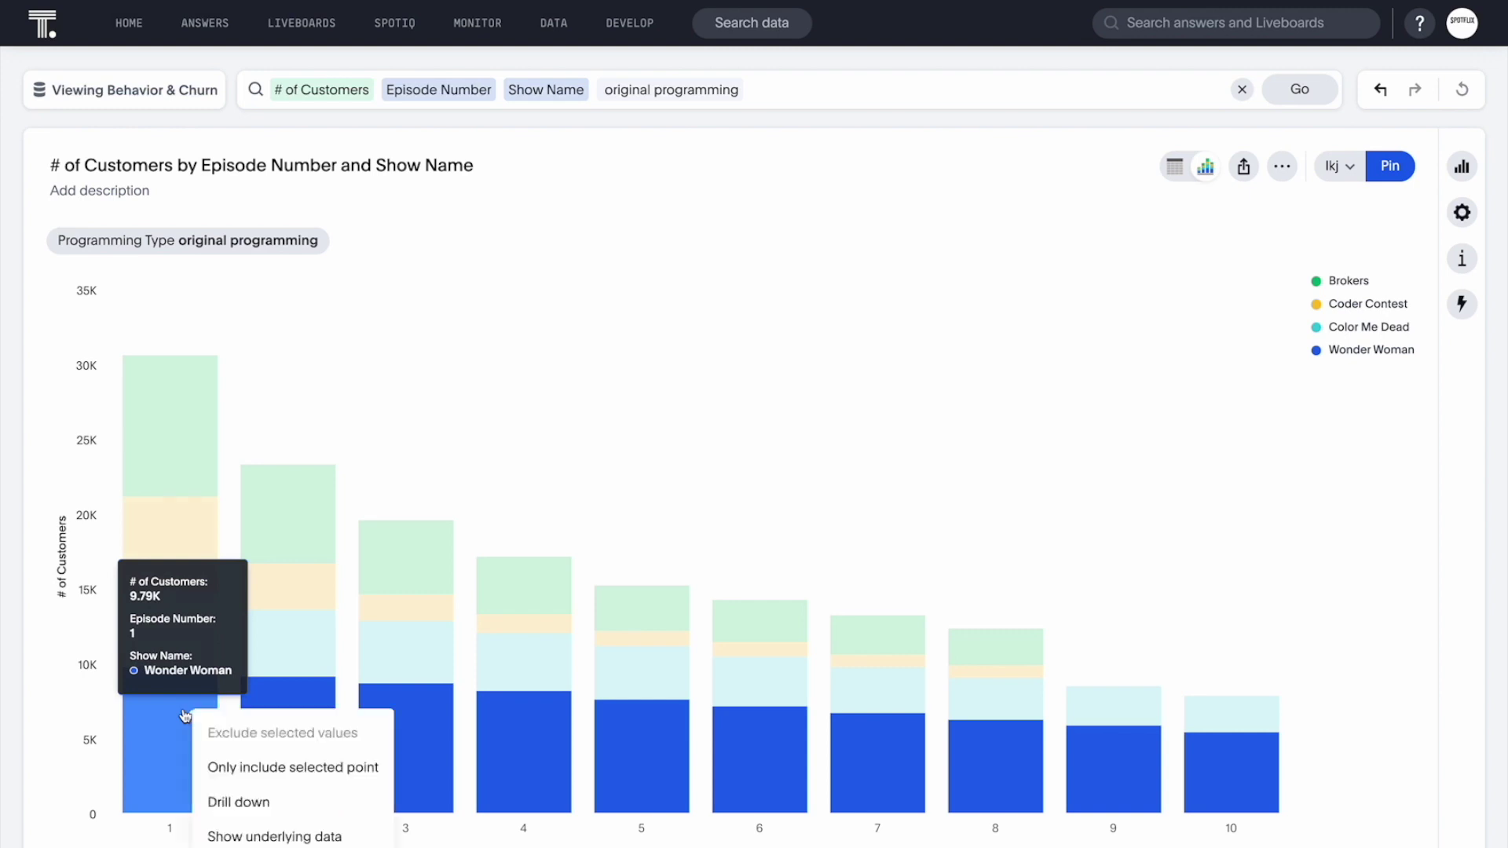
left_click(259, 800)
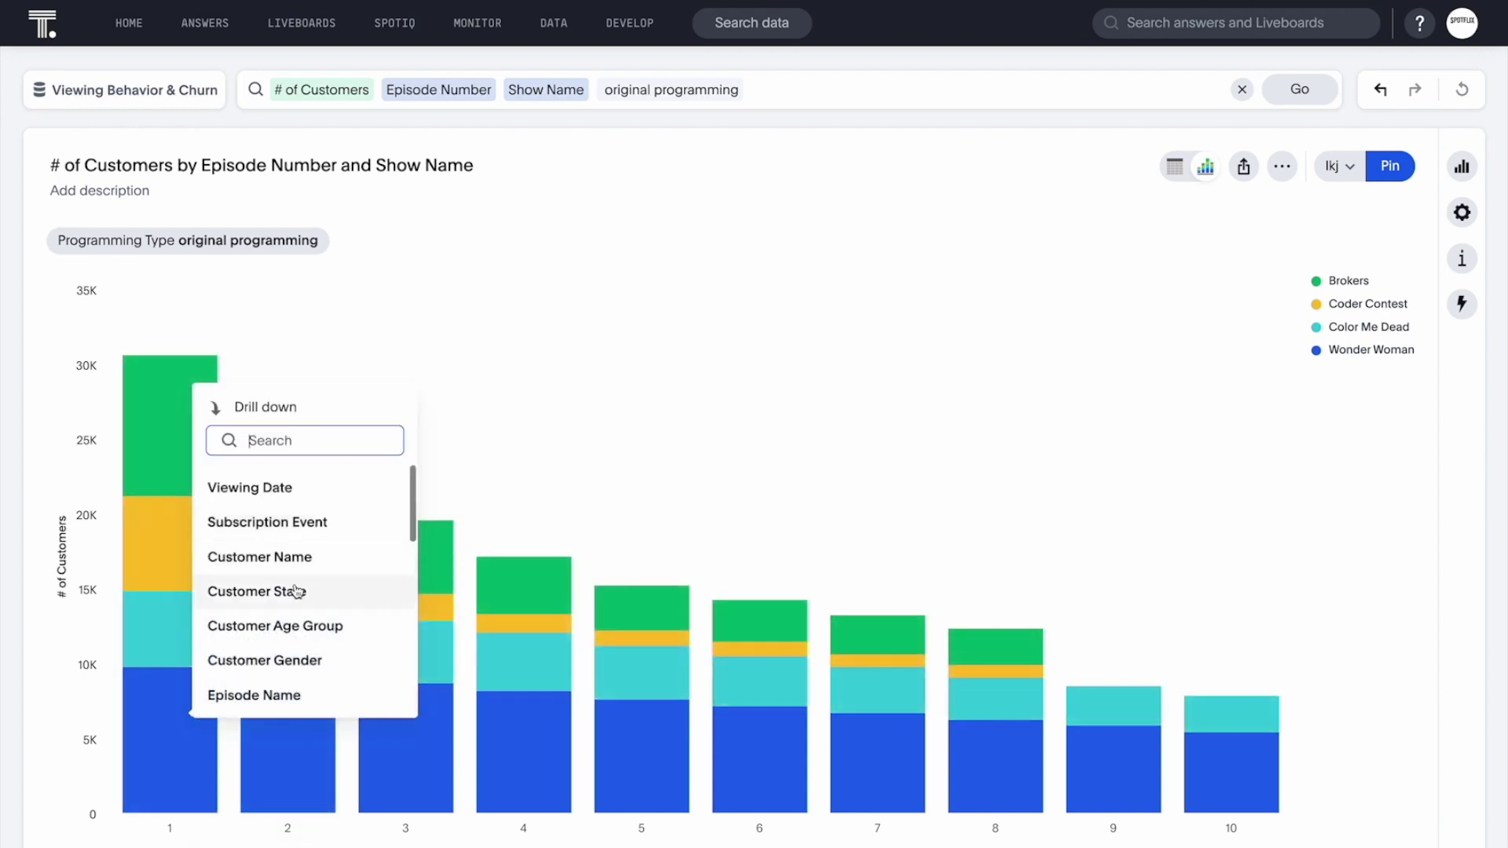
left_click(297, 590)
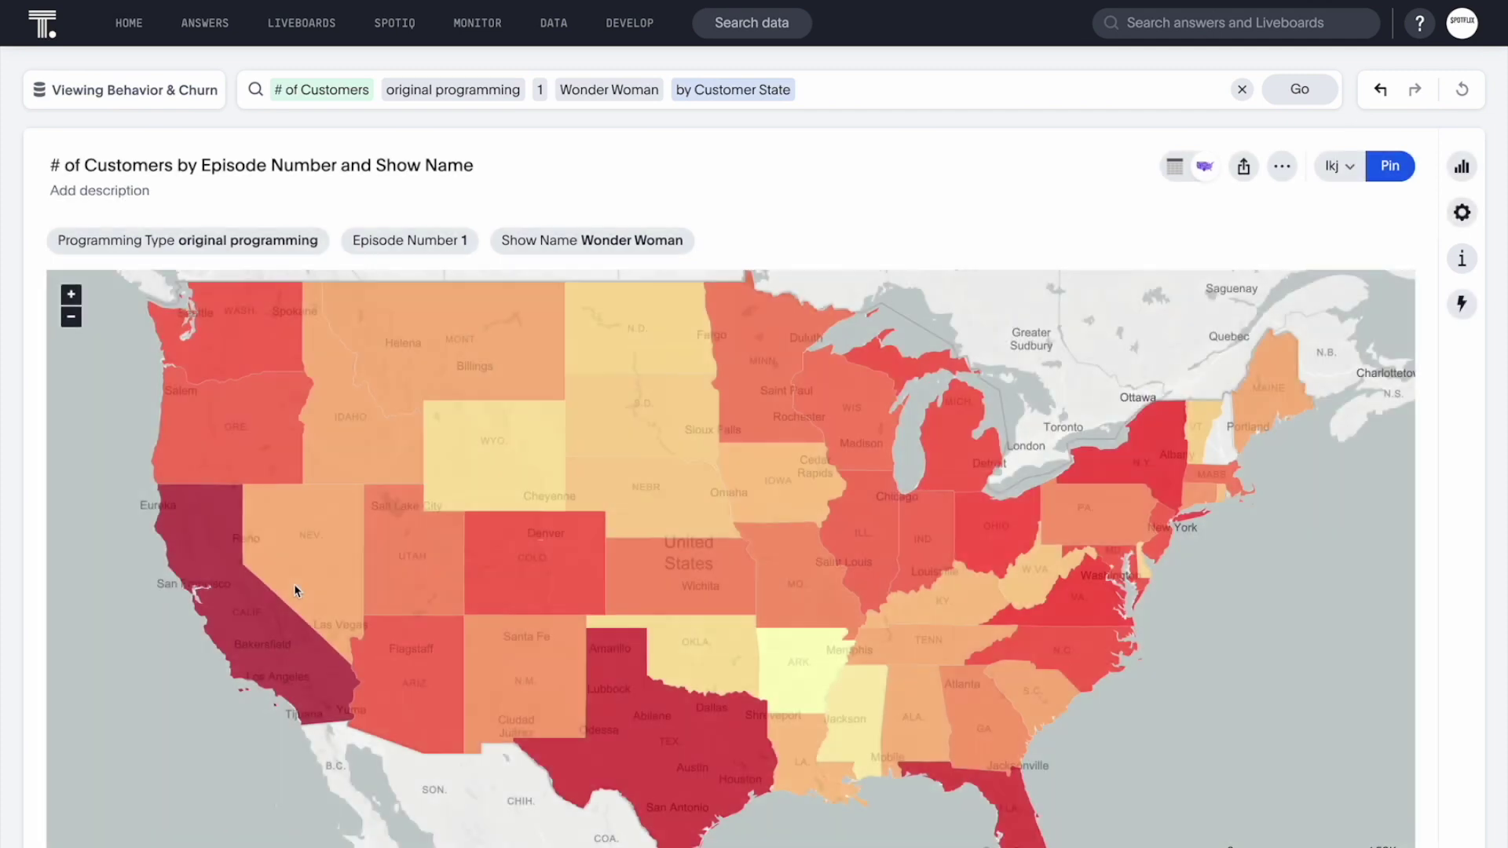
Drill down Texas on the map by Customer Name.
right_click(653, 701)
left_click(761, 807)
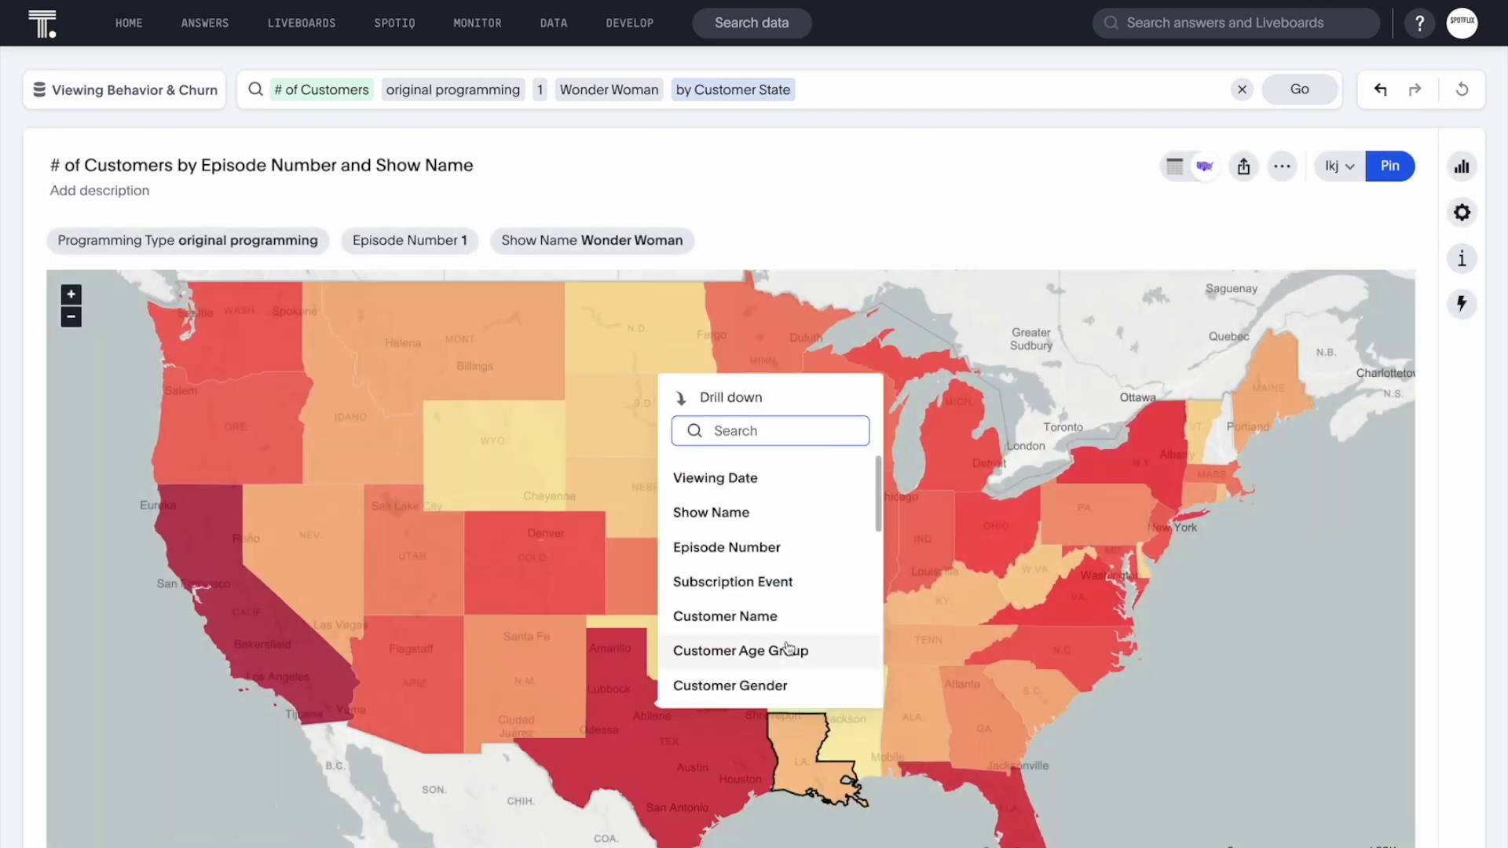
left_click(781, 617)
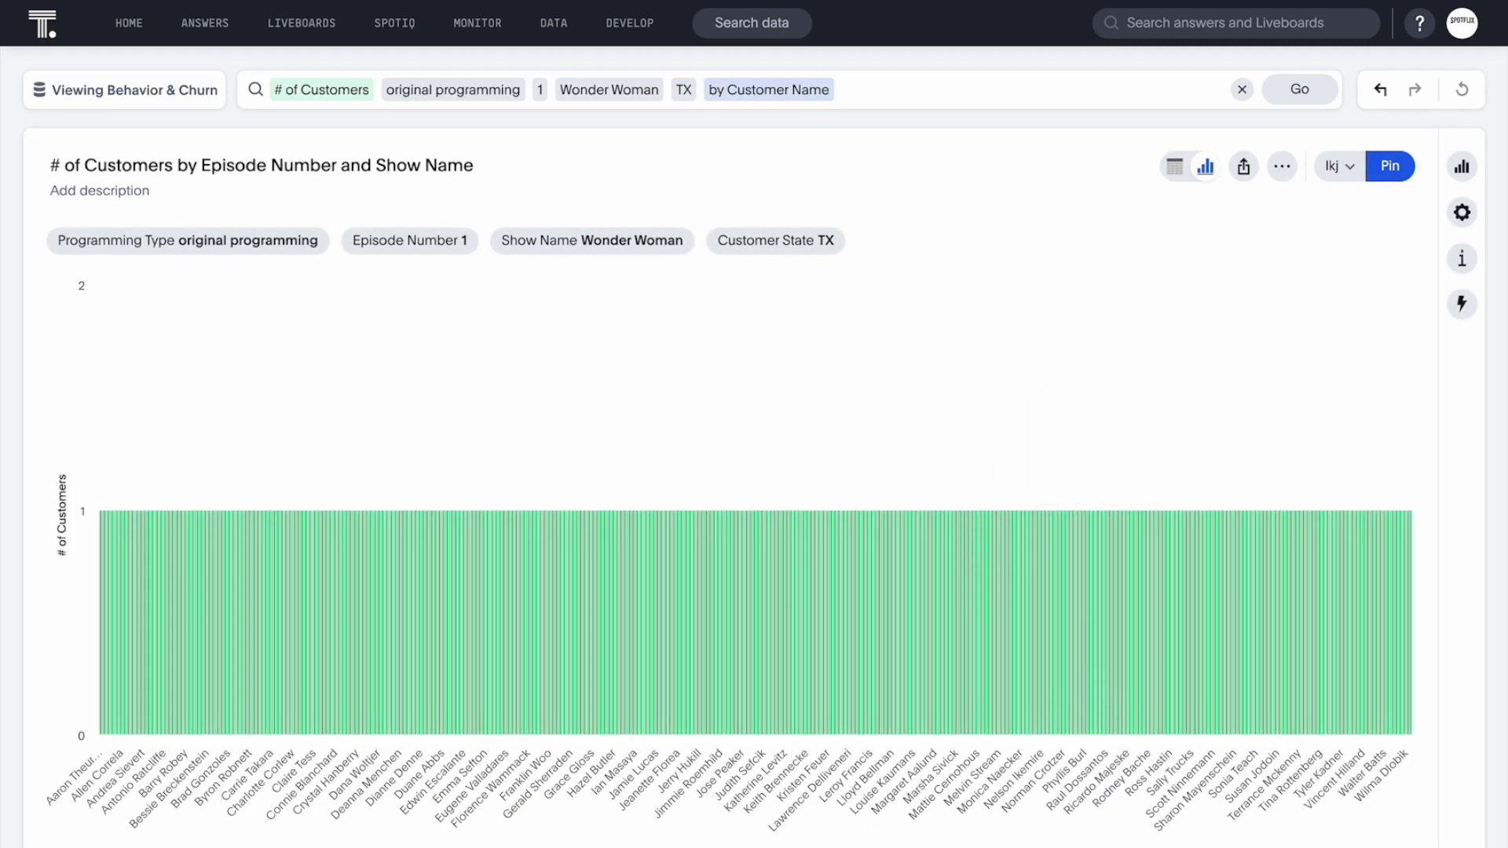
Add Customer Age Group, Customer State and View Runtime Percentage (%) to the search and rerun it.
left_click(889, 91)
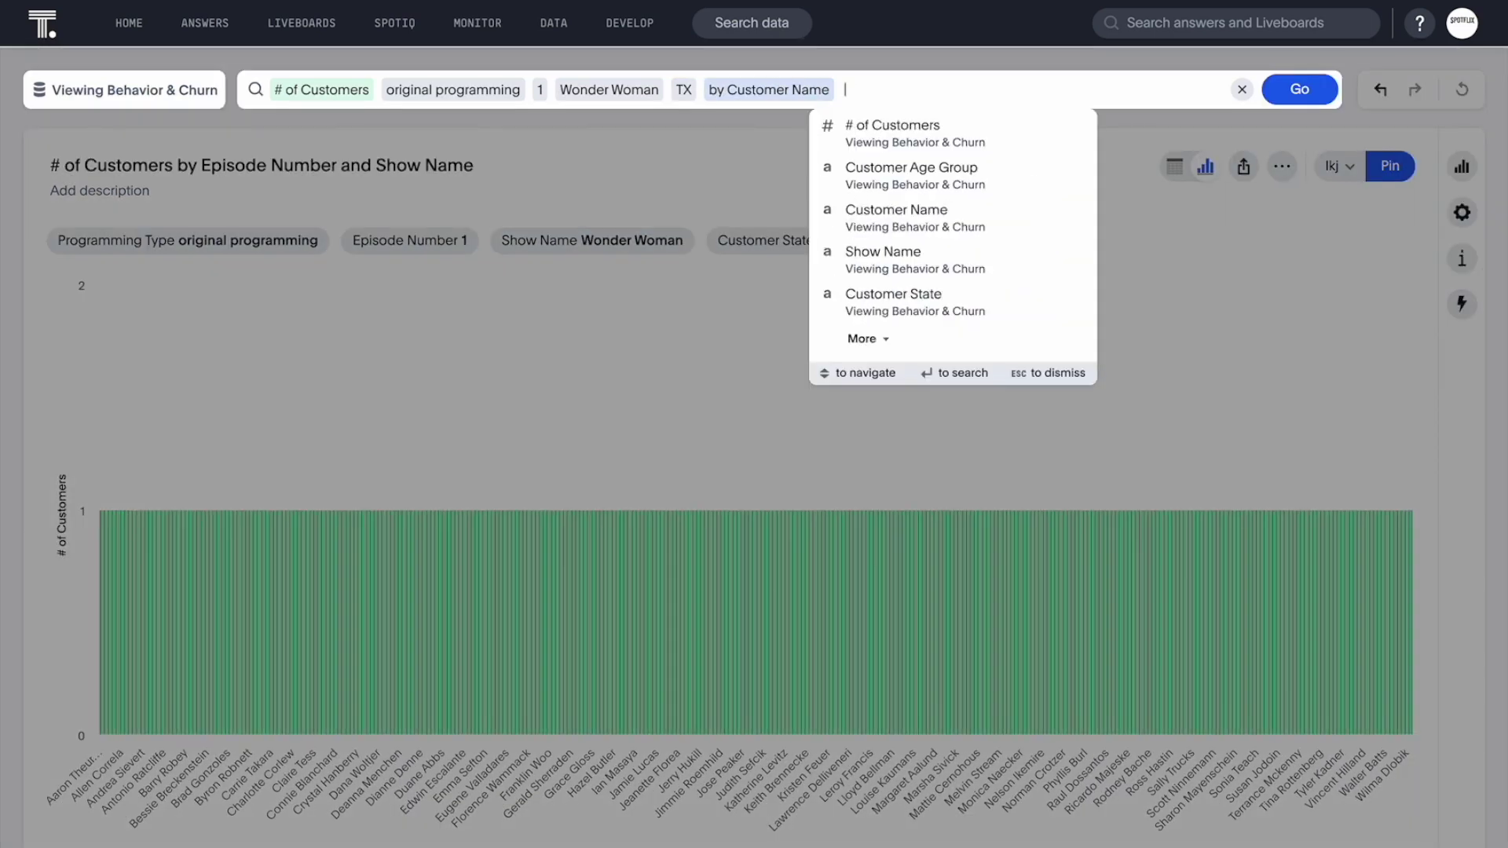
type("age")
key("Return")
type("state")
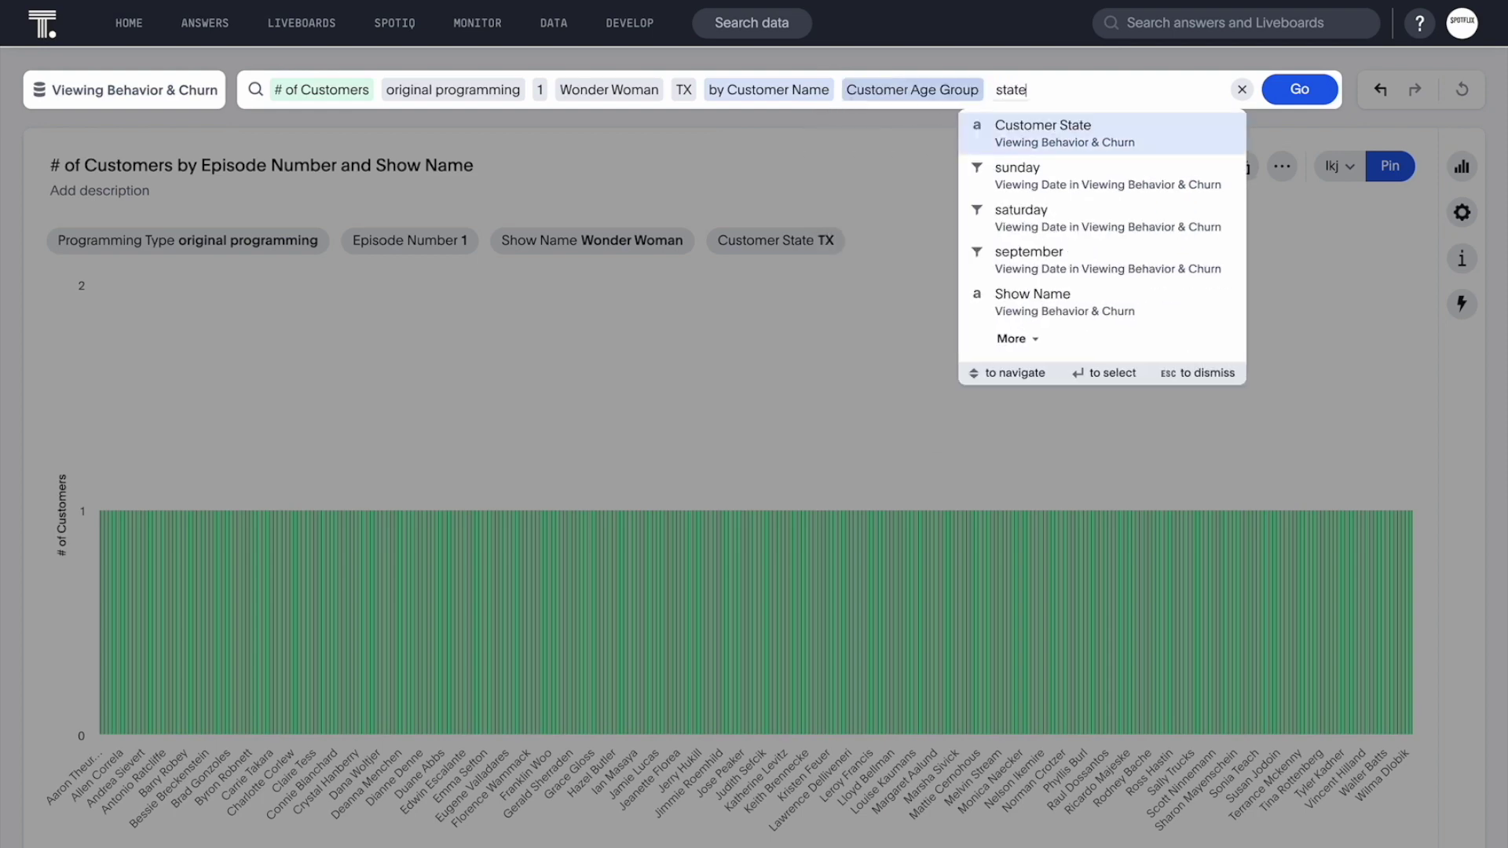
key("Return")
type("view")
key("Return")
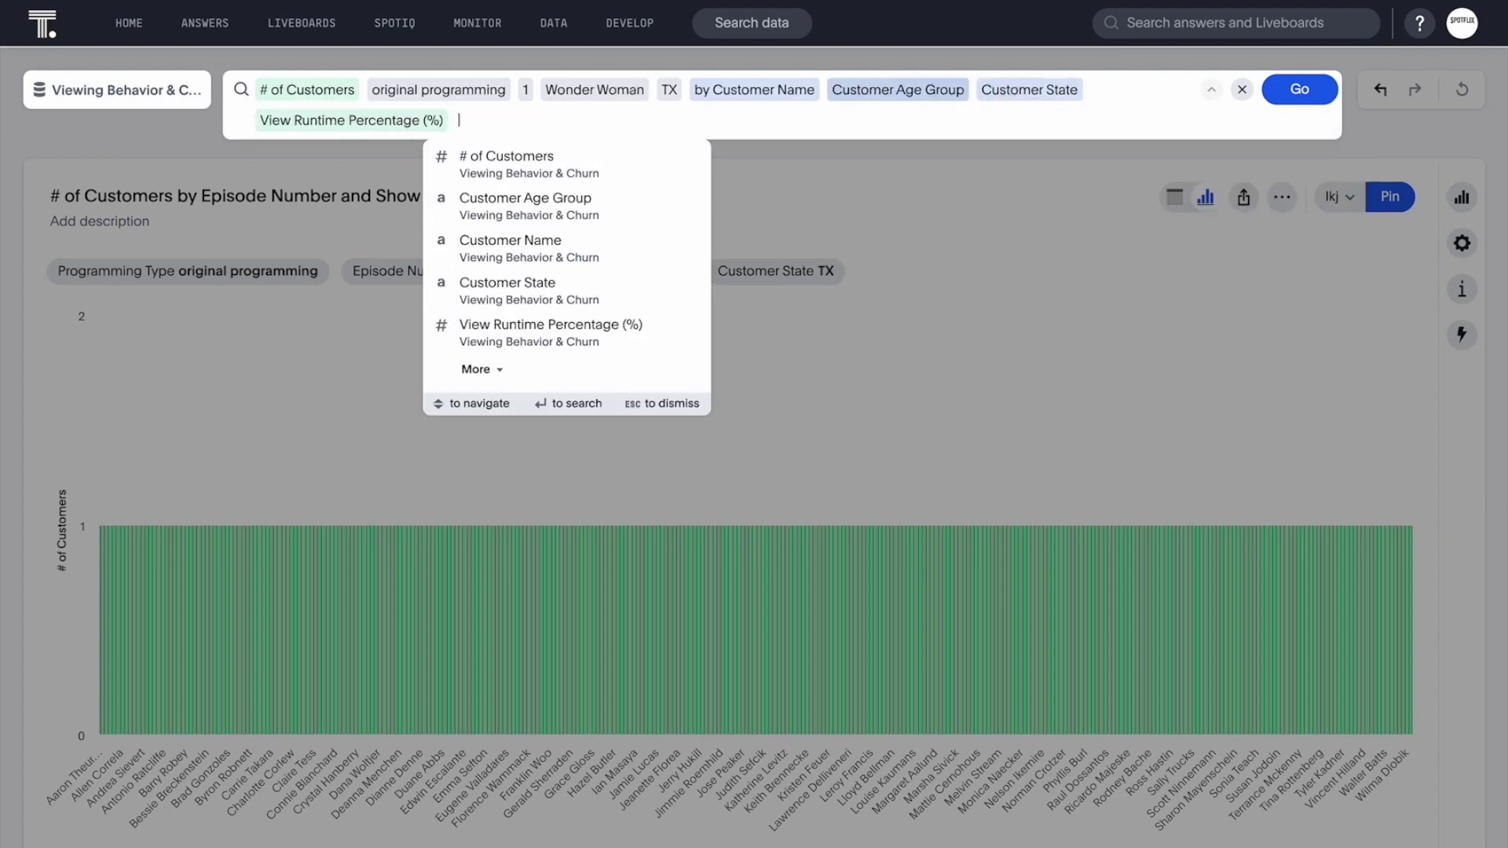
key("Return")
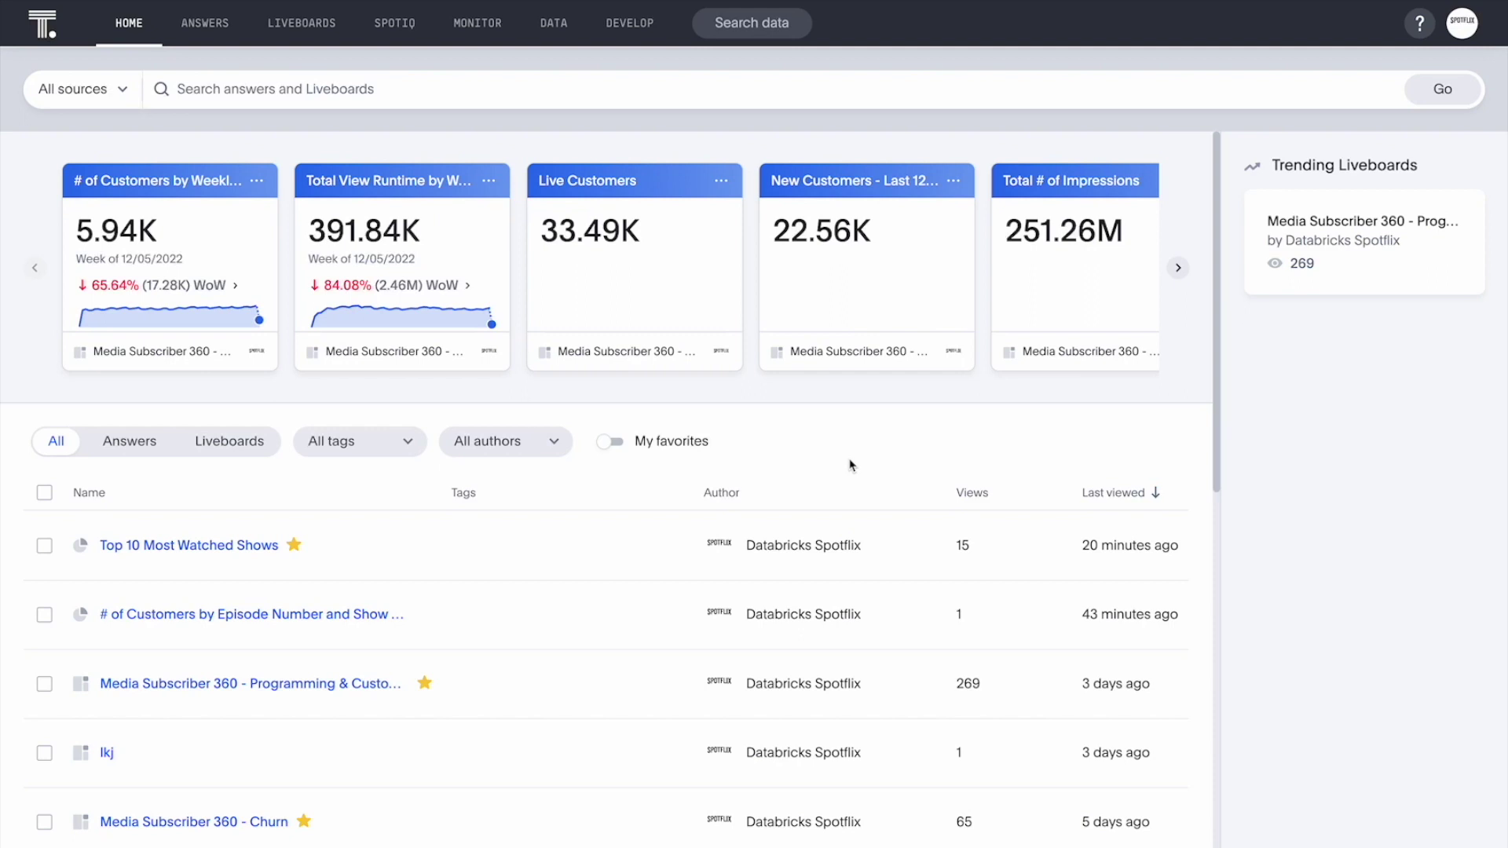
Search 'most watched shows' and open the Top 10 Most Watched Shows answer.
left_click(782, 96)
type("most wat")
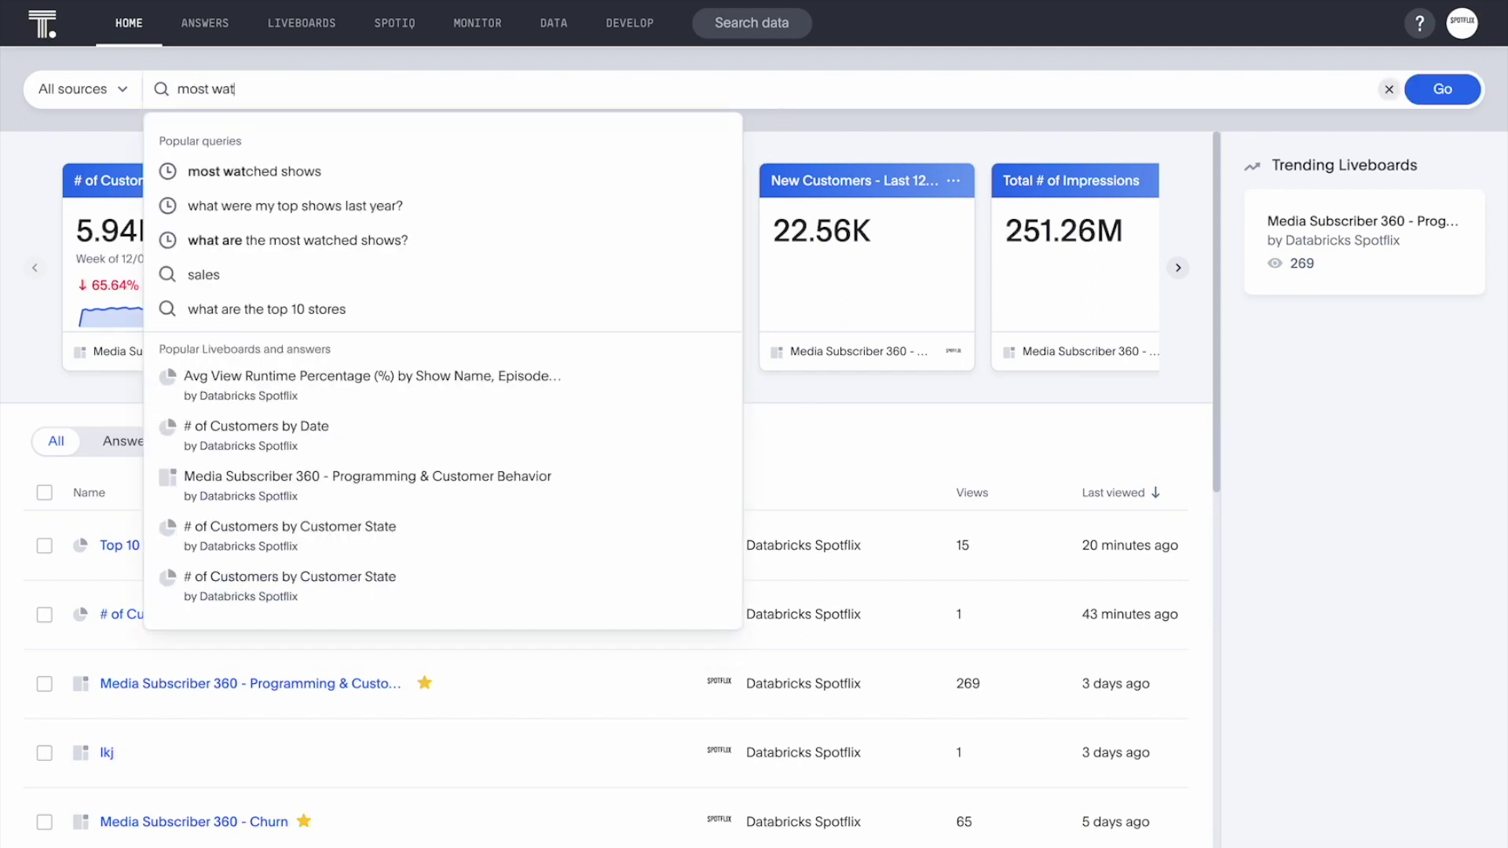
type("ched shows")
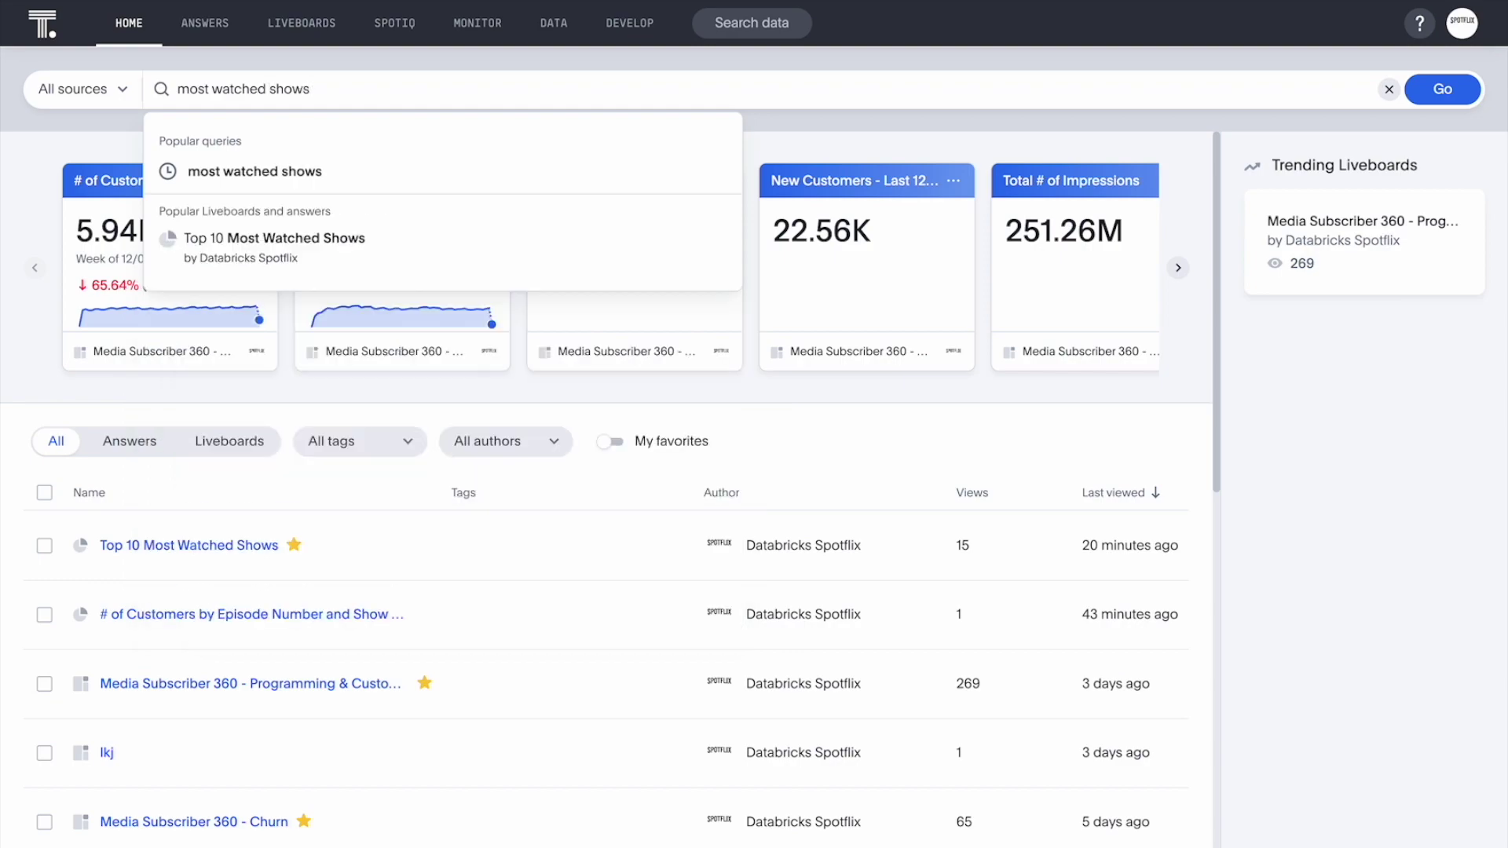
key("Return")
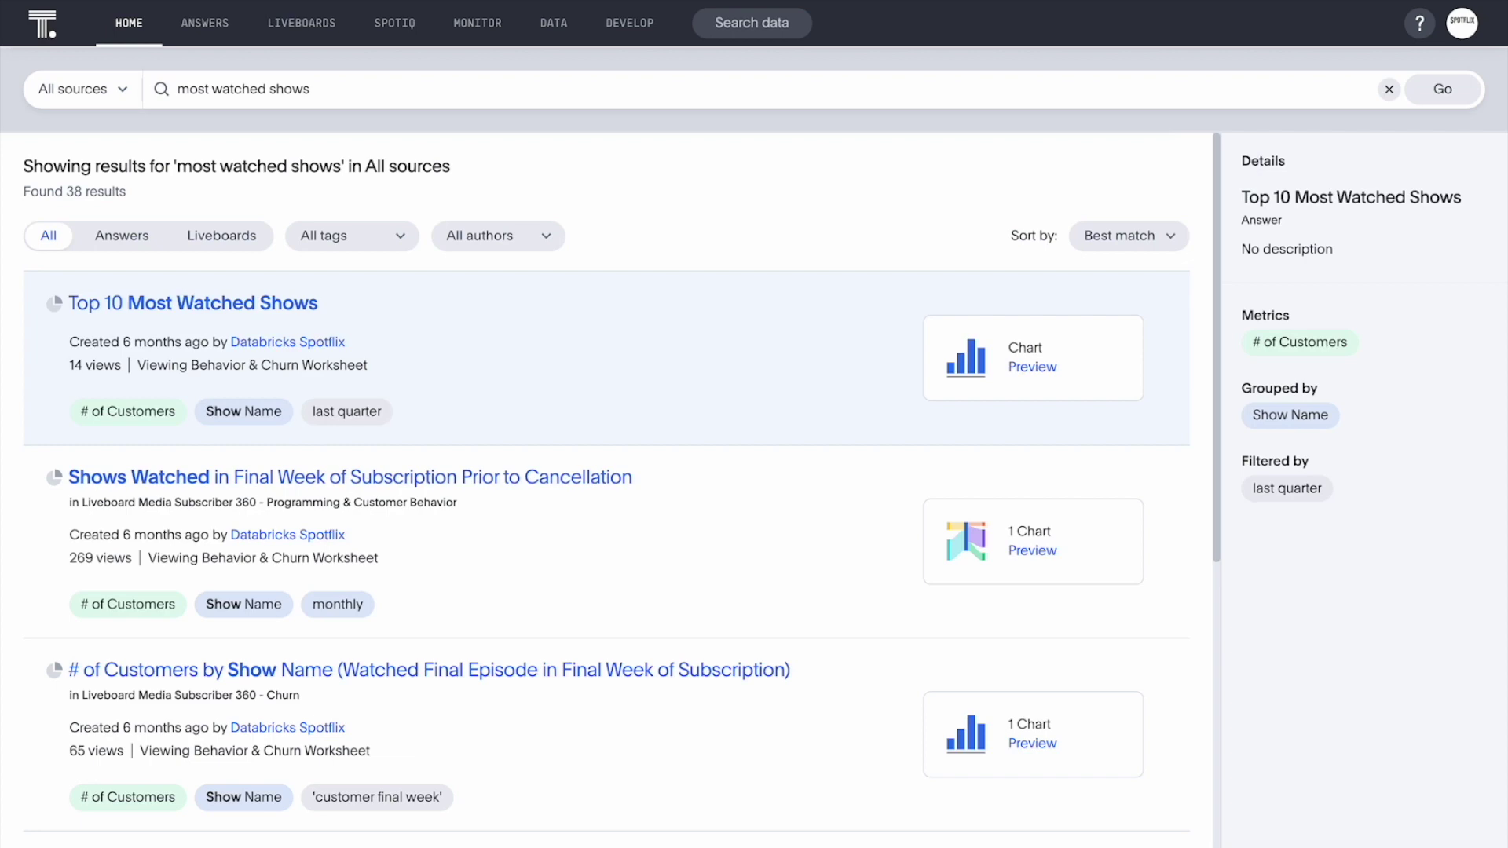
left_click(223, 306)
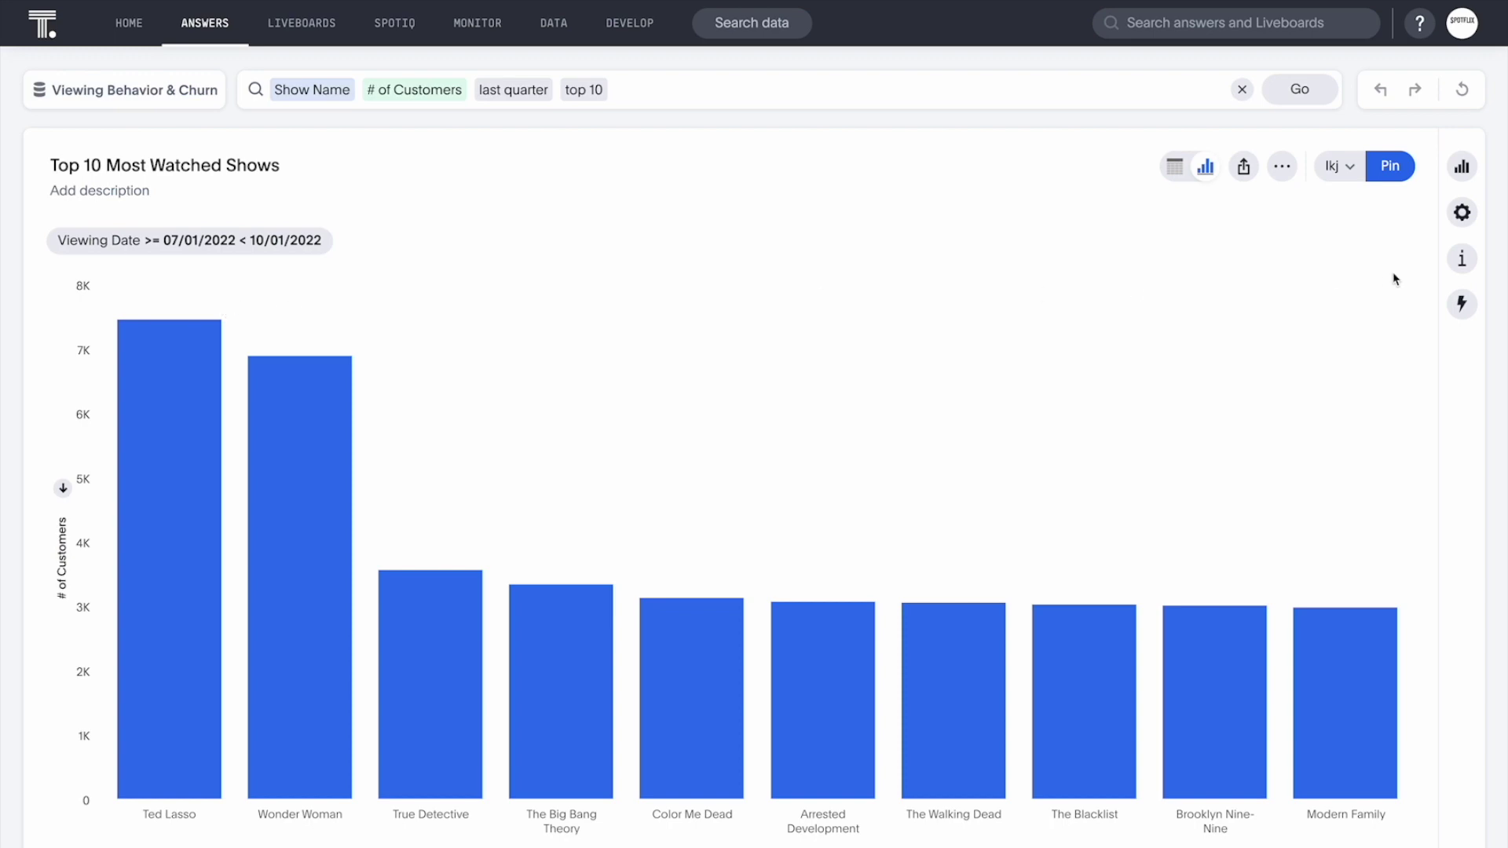
View the answer's query visualizer, then display its generated Query SQL.
left_click(1462, 258)
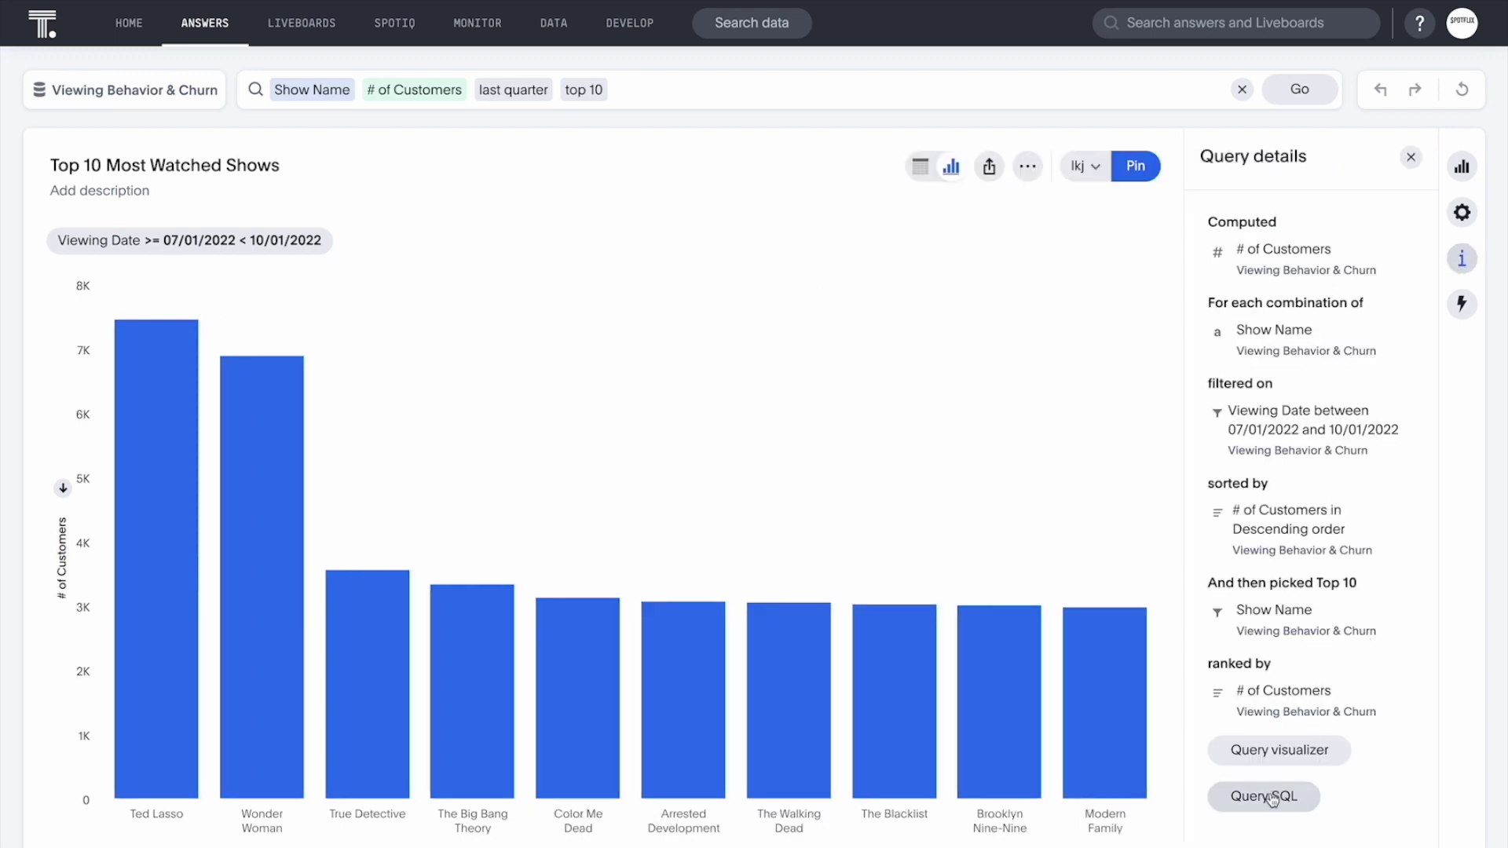
left_click(1276, 750)
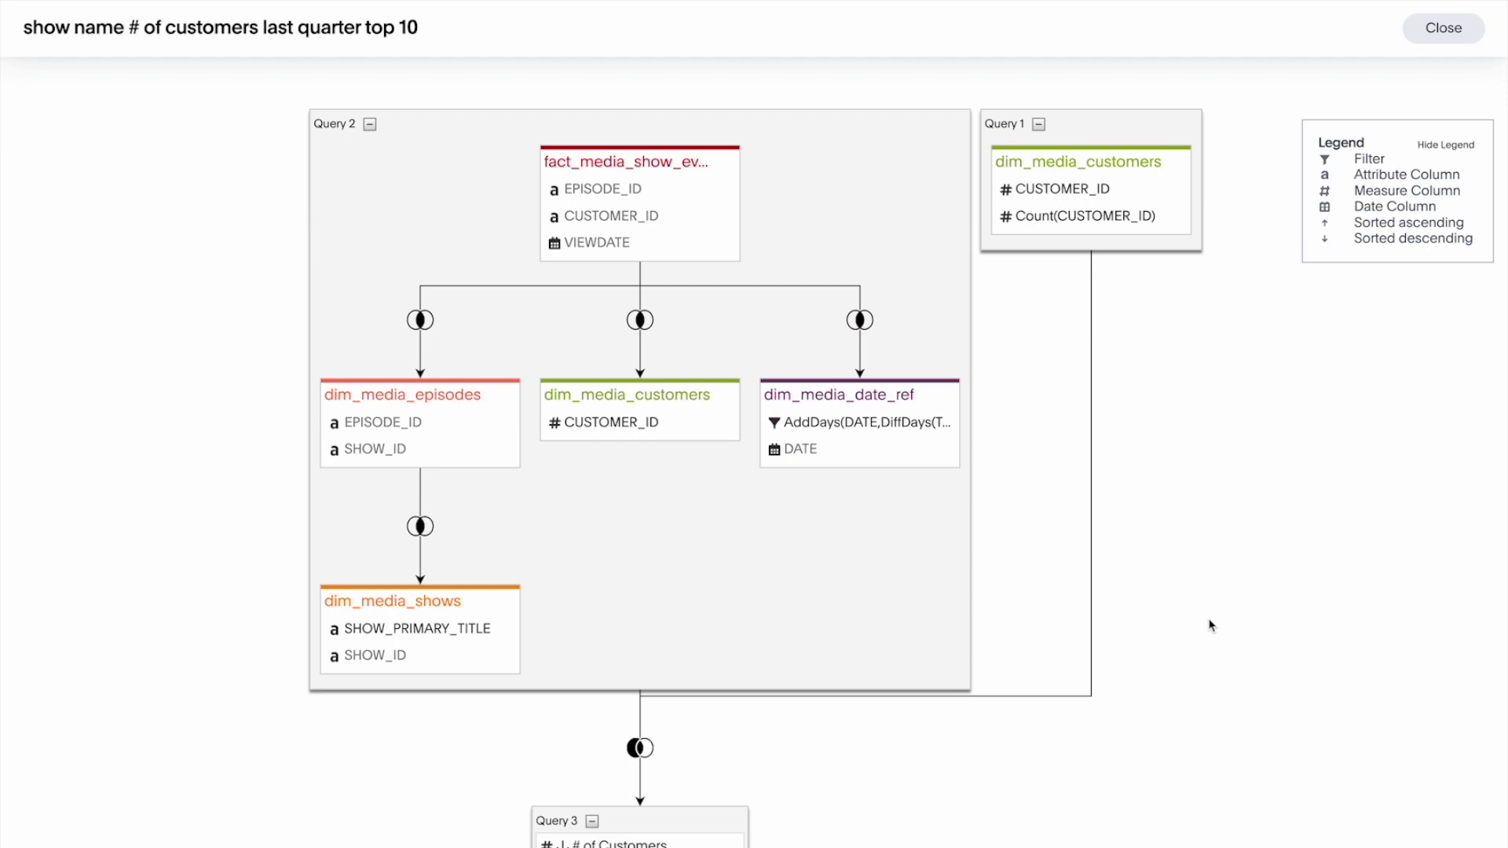
left_click(1442, 33)
left_click(1267, 796)
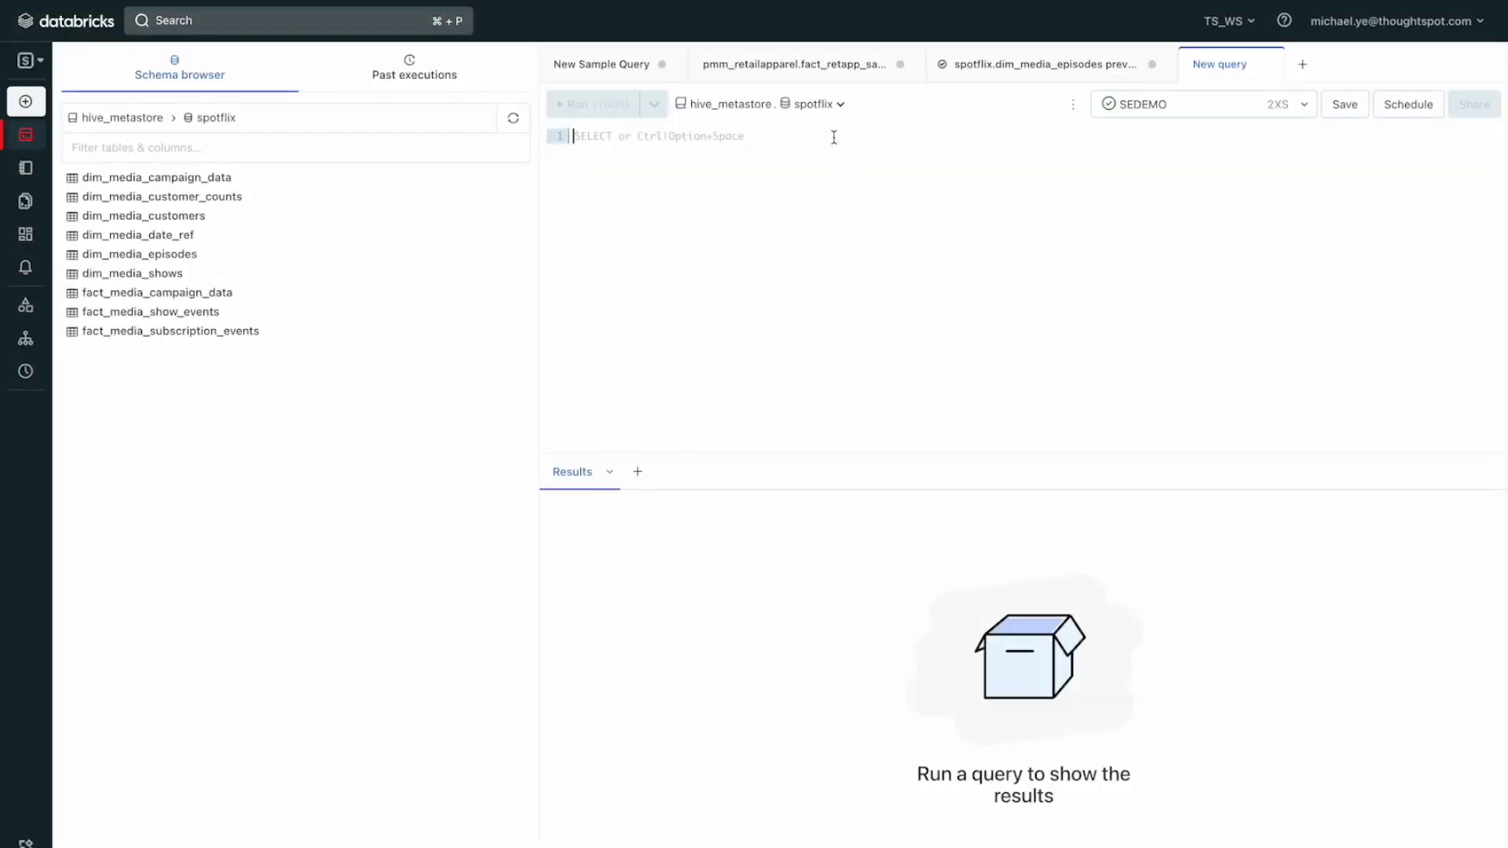
Paste ThoughtSpot's generated SQL into the new Databricks query and run it.
key("super+v")
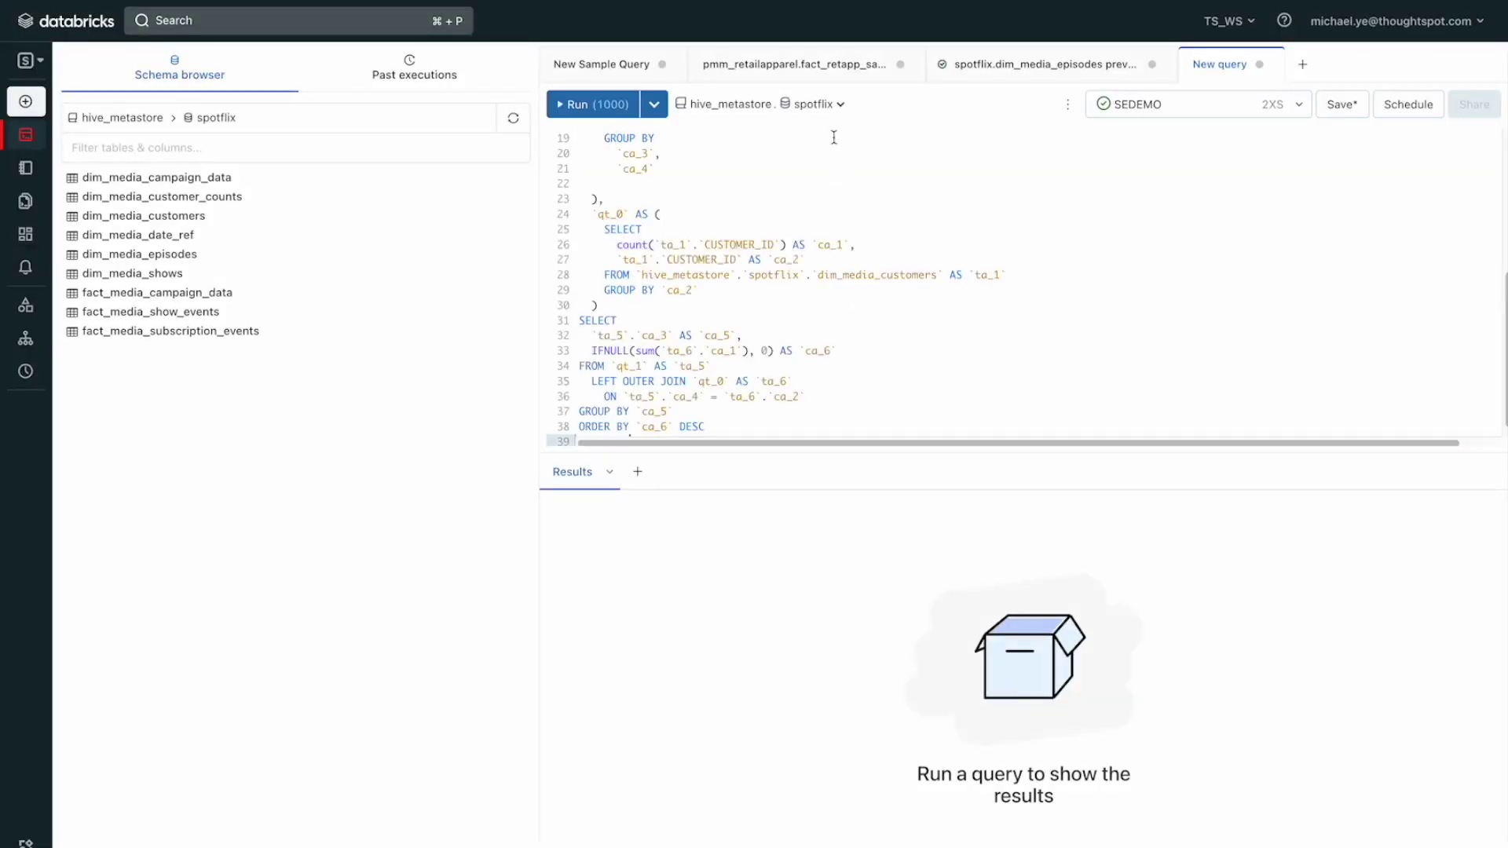
key("super+Return")
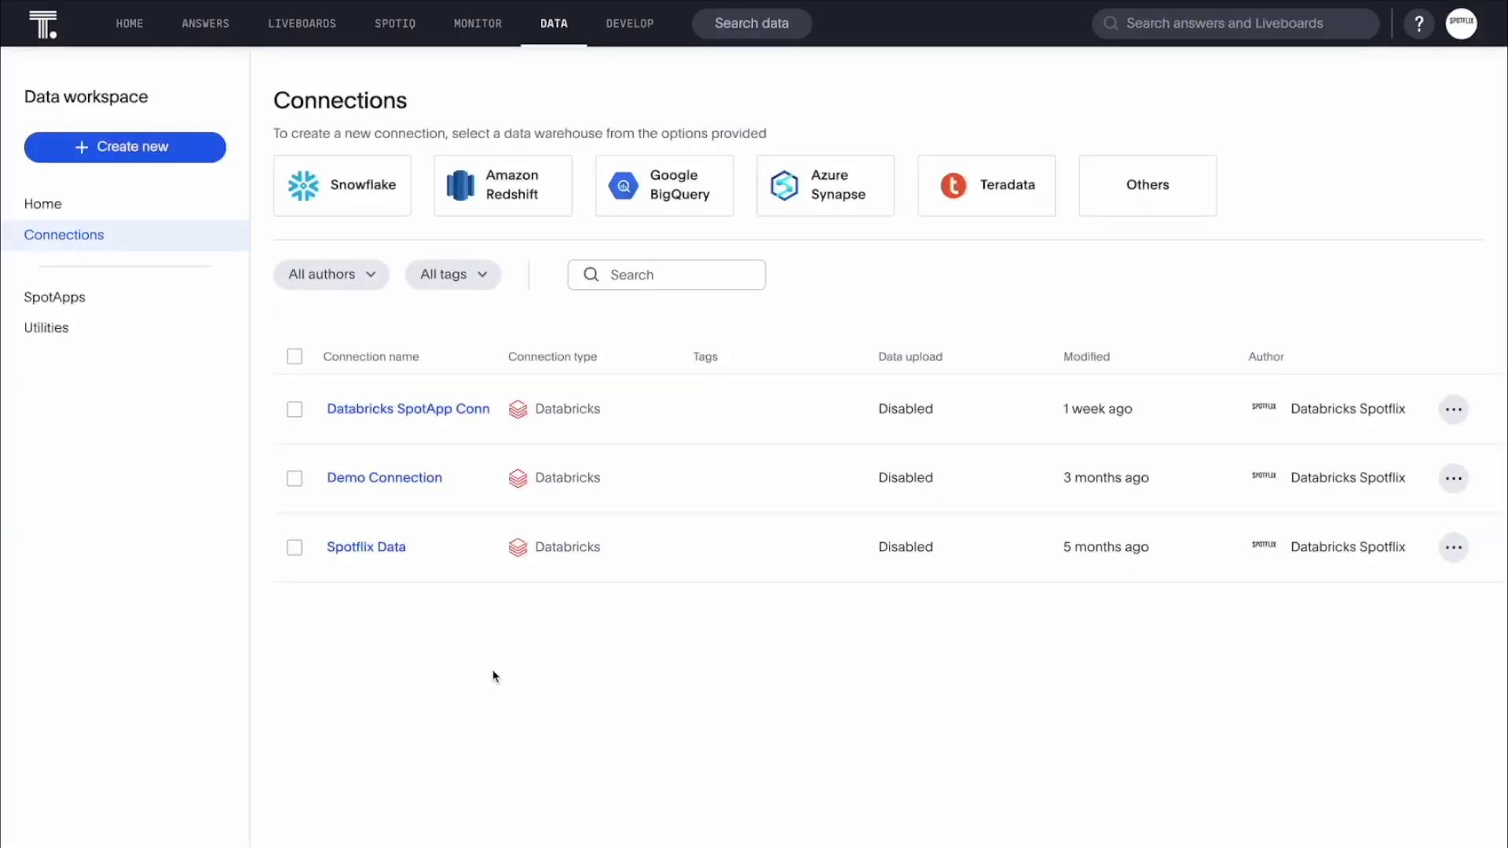
Edit the Databricks SpotApp Connection to add dim_media_customer_counts from hive_metastore > spotflix with all its columns.
left_click(459, 409)
left_click(1380, 229)
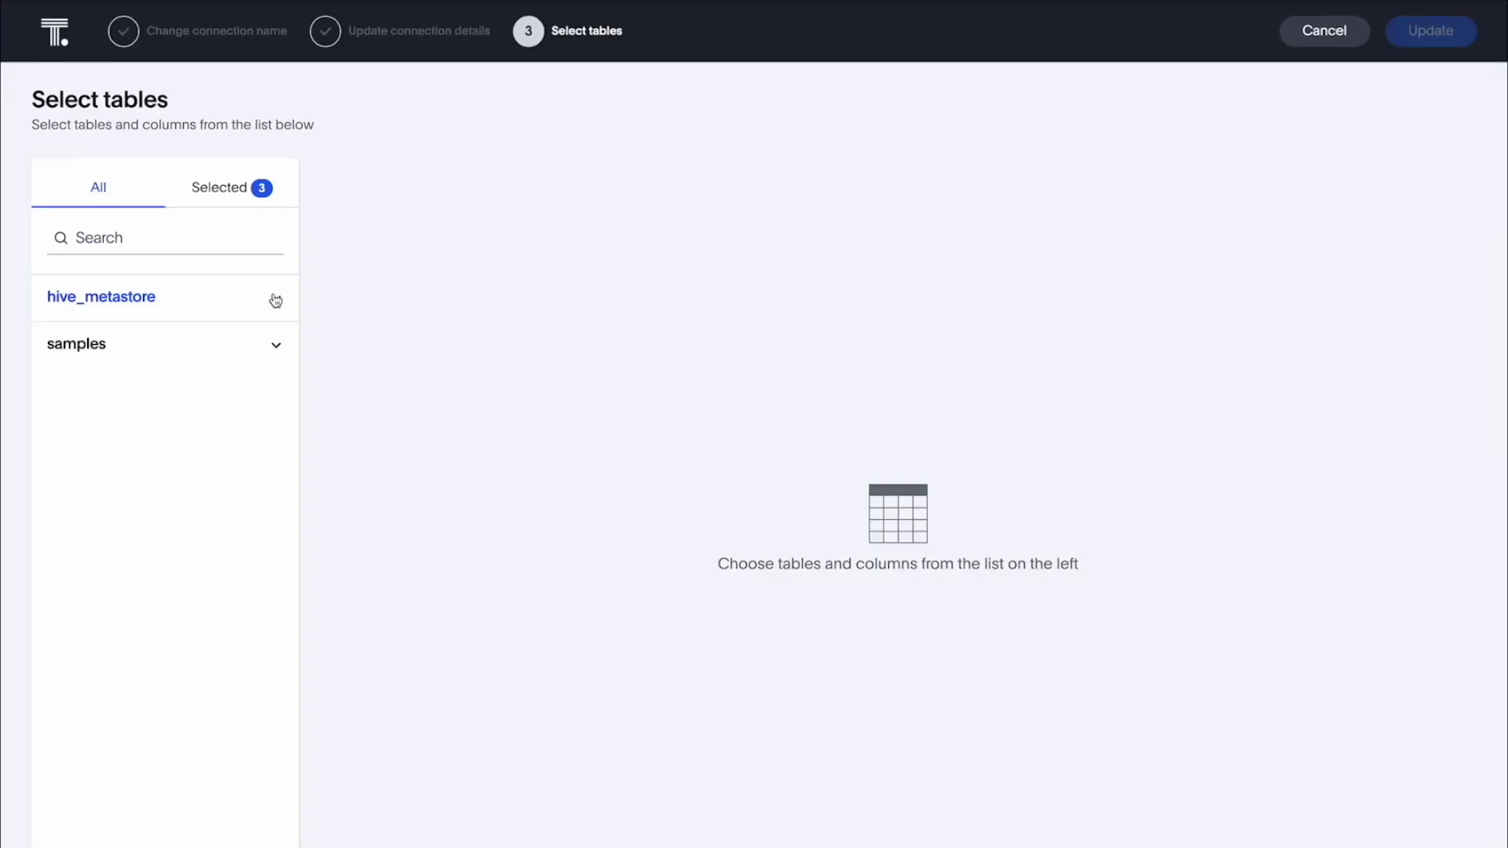
left_click(270, 304)
scroll(202, 539, "down", 7)
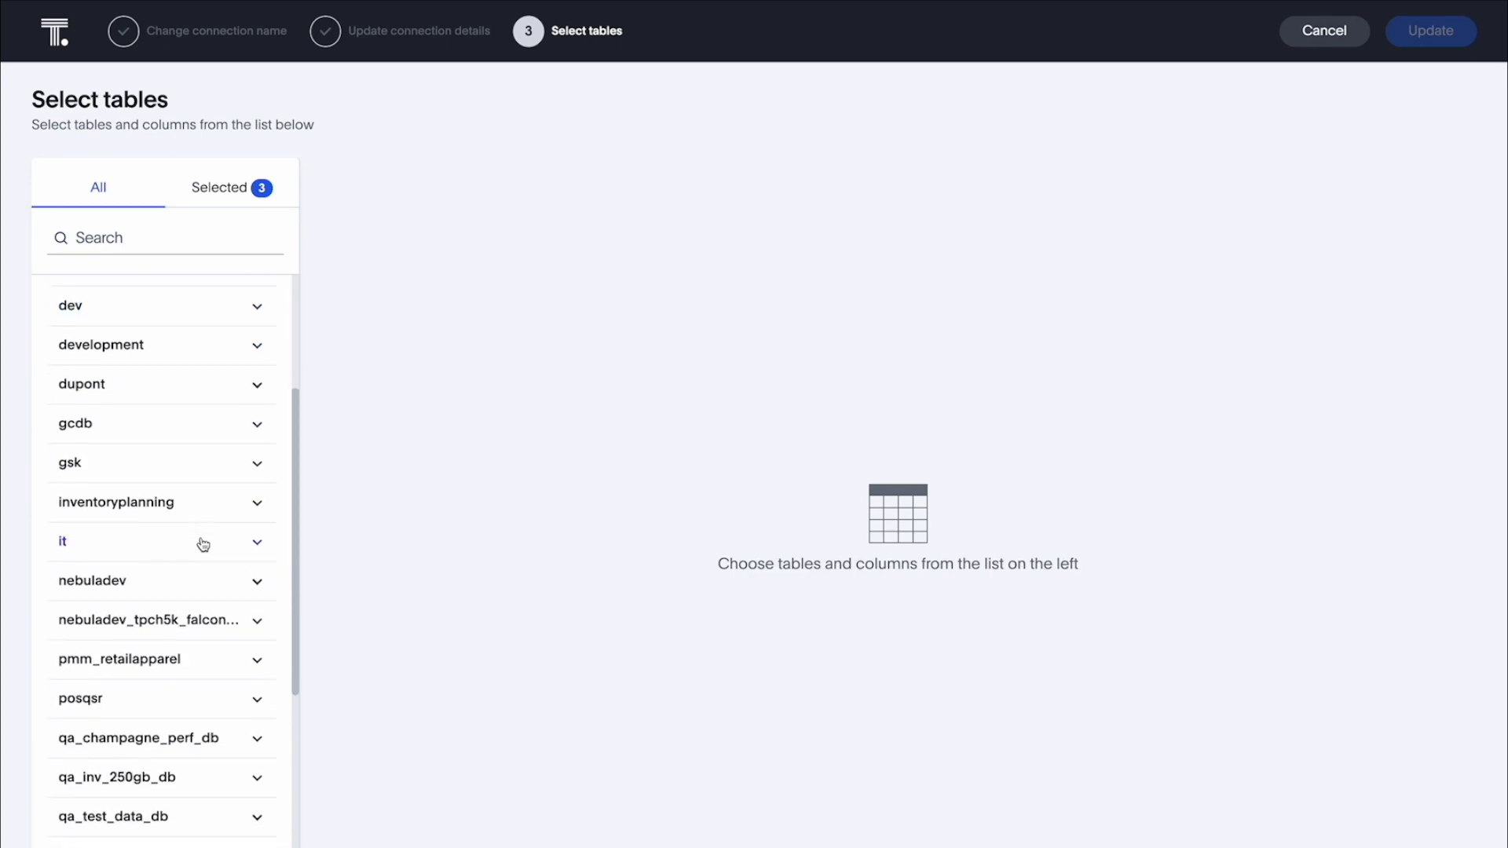
left_click(196, 739)
left_click(195, 724)
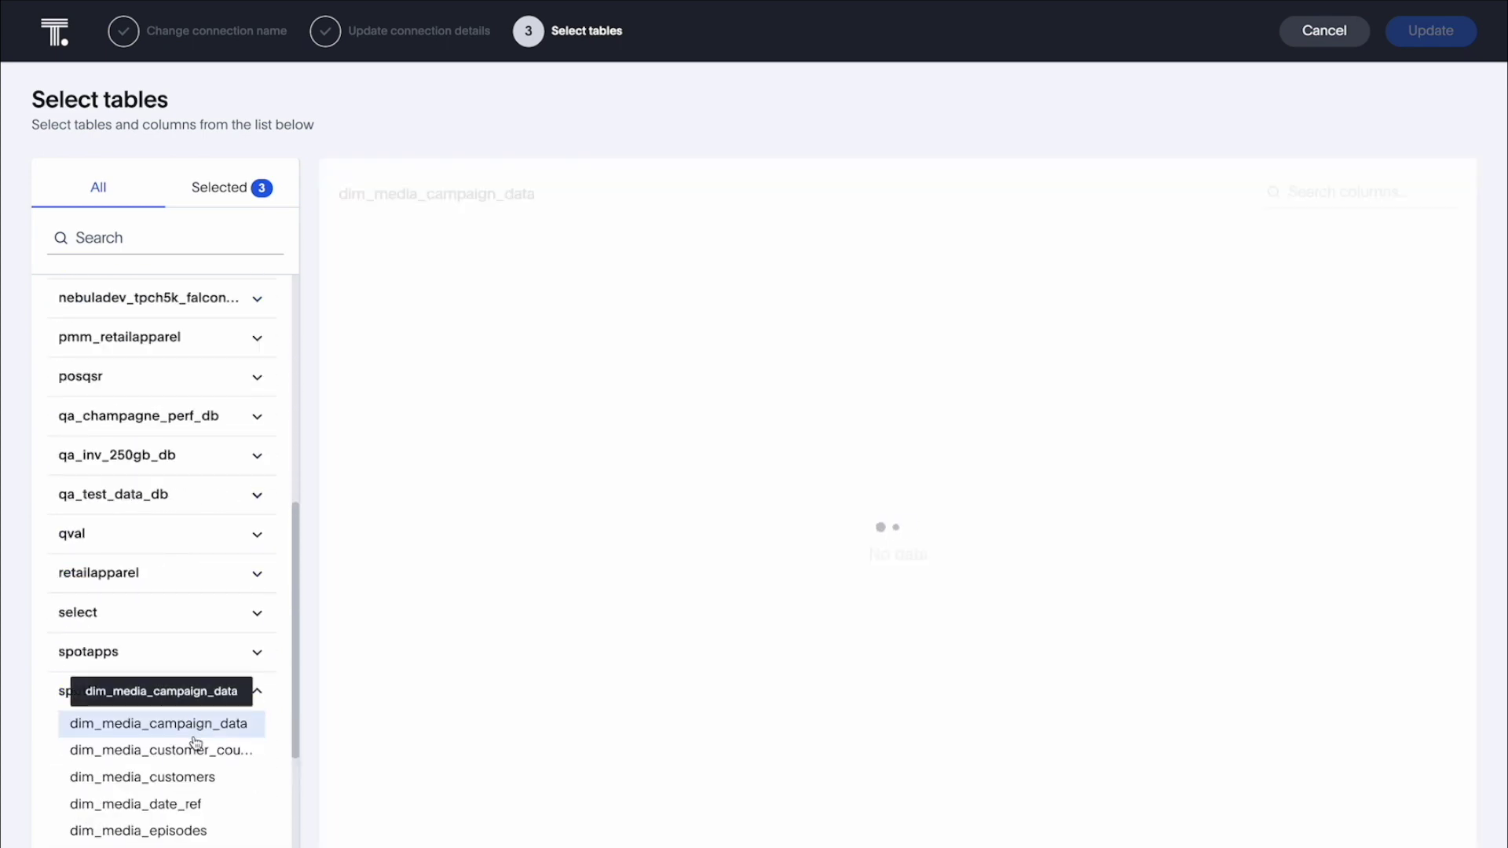
left_click(193, 753)
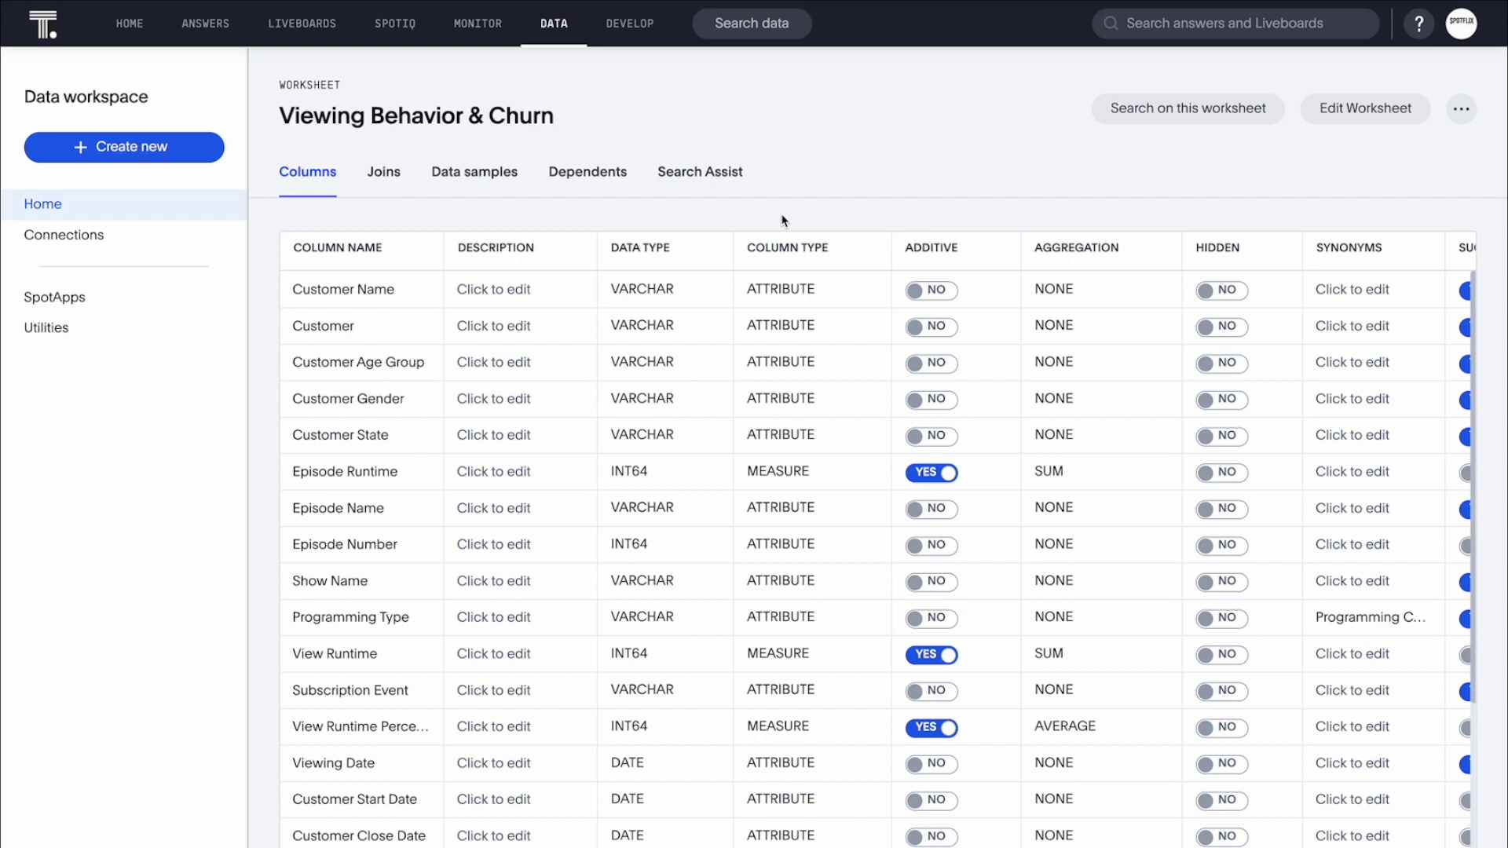
Review the Viewing Behavior & Churn worksheet's table joins, then return to the Home page.
left_click(387, 175)
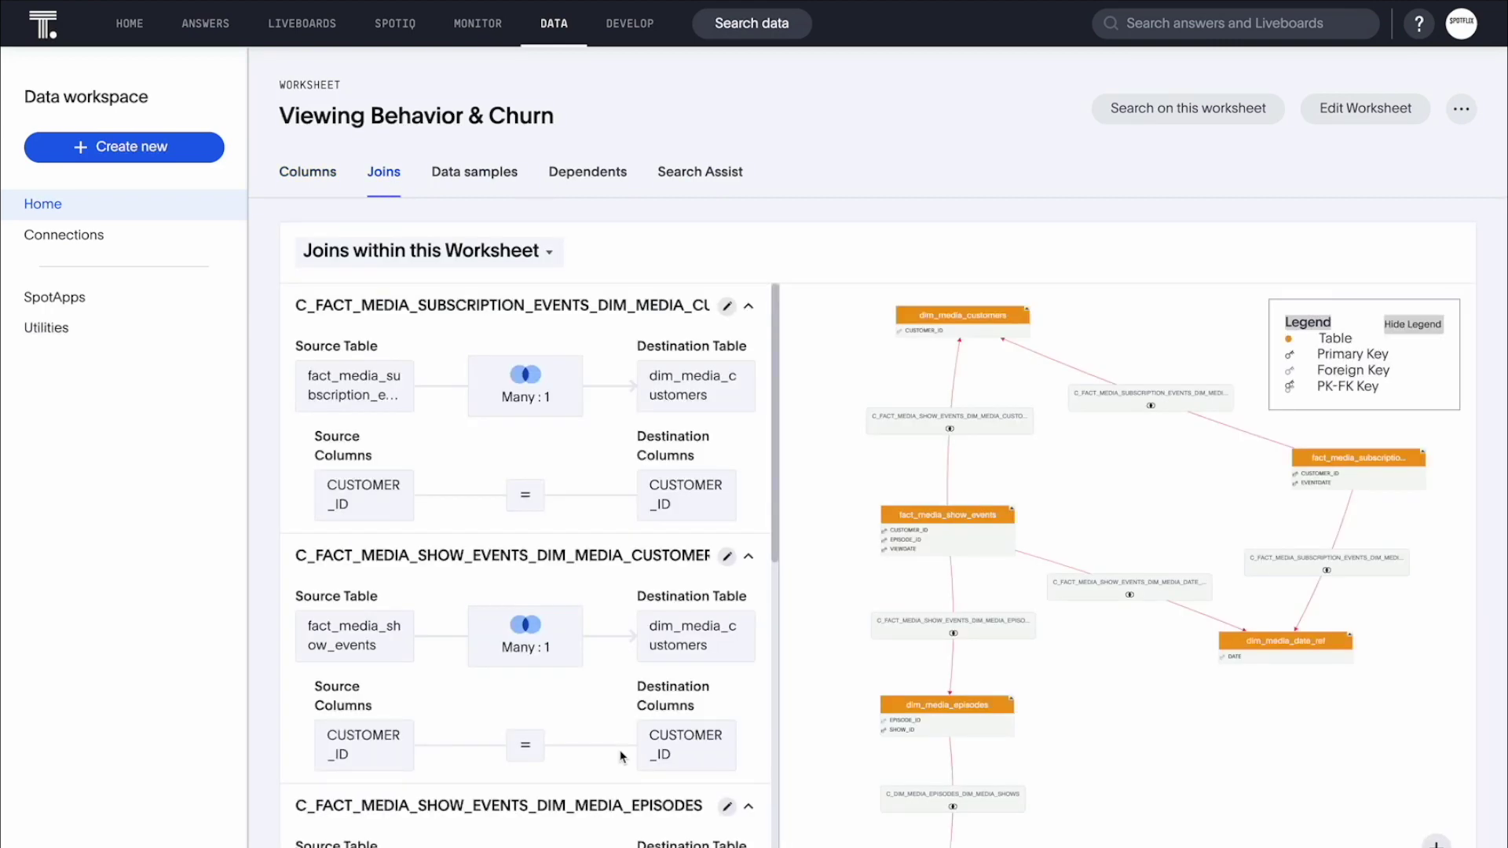
left_click(130, 24)
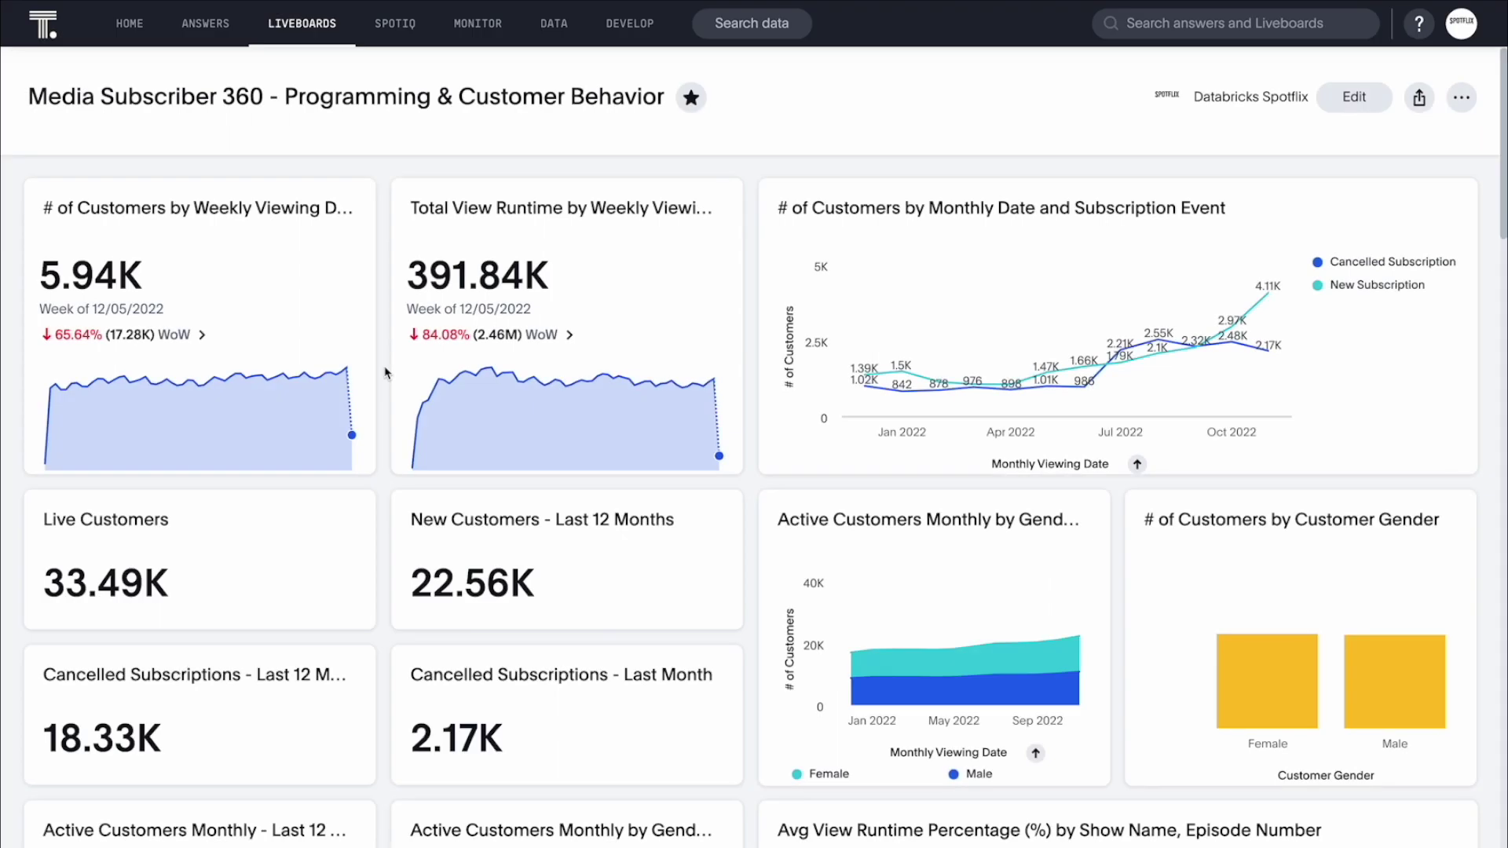
Drill down a weekly data point in the first liveboard chart by Show Name.
left_click(344, 369)
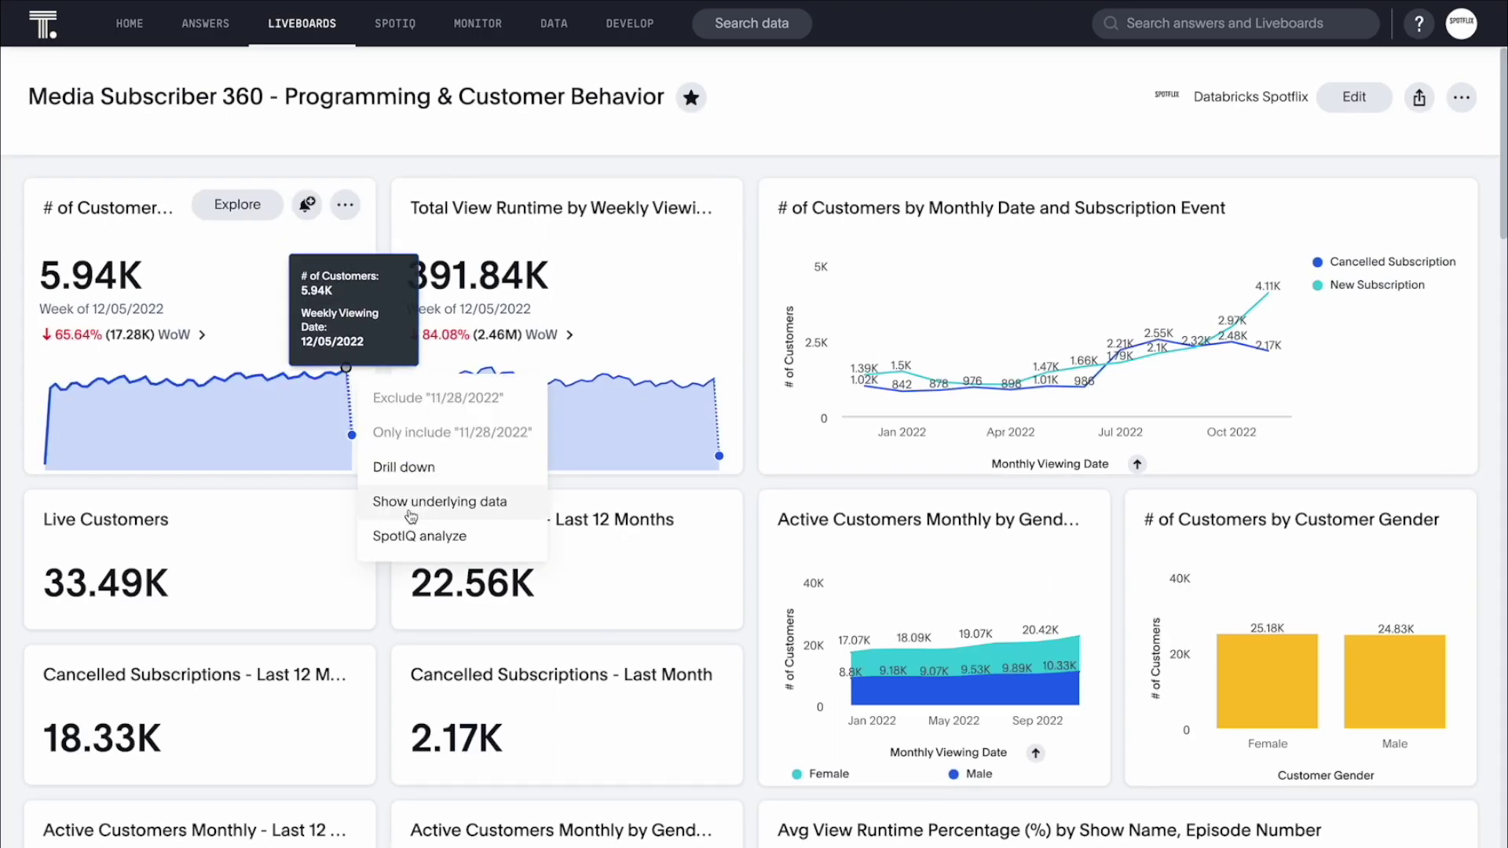
left_click(404, 467)
left_click(428, 477)
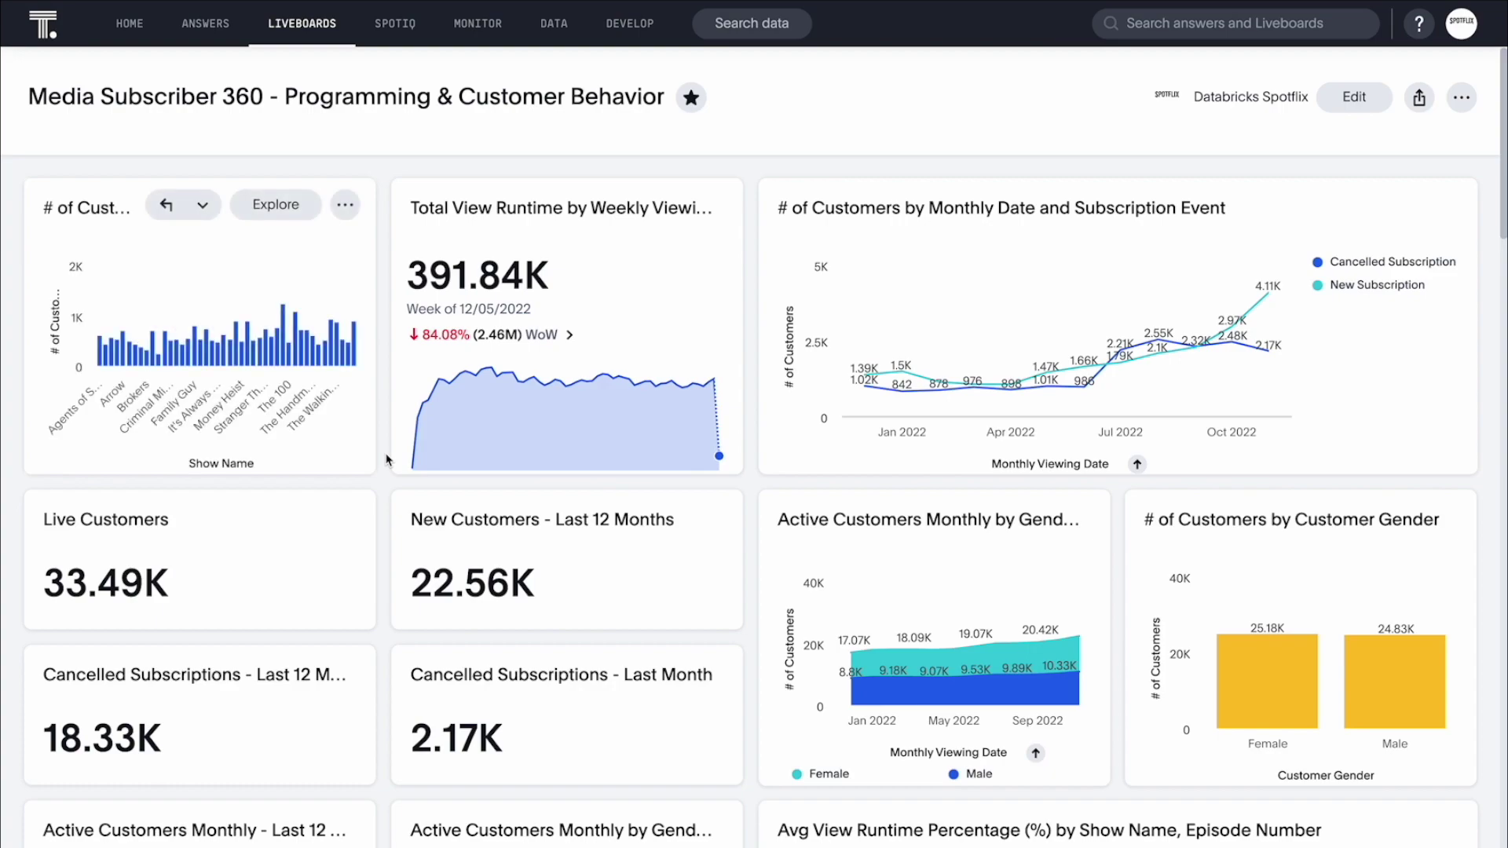
Explore the customers by gender chart, filtering to cancelled subscriptions and adding Show Name.
left_click(1374, 515)
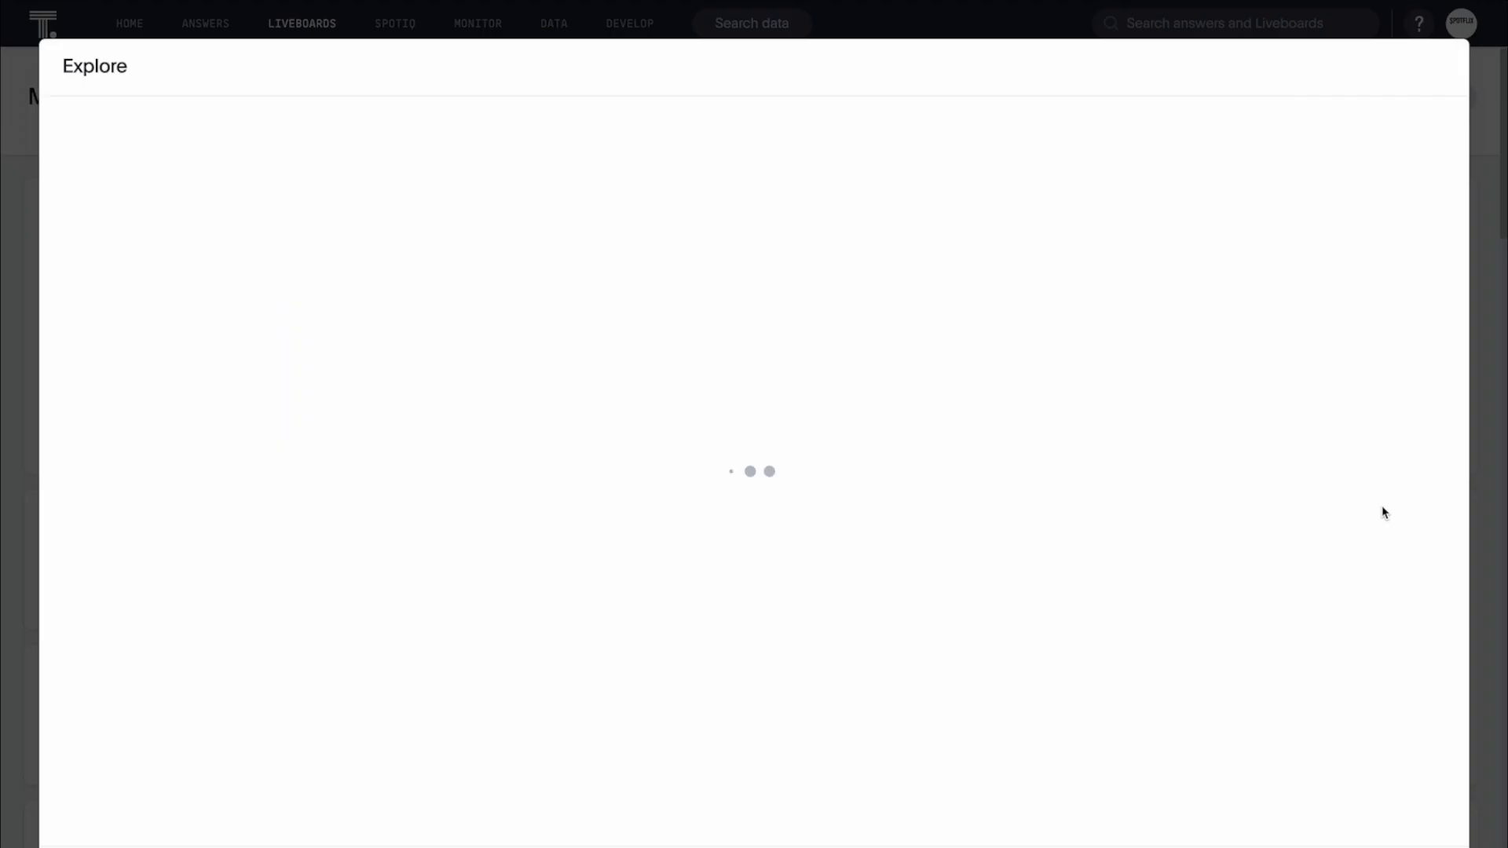
left_click(1285, 385)
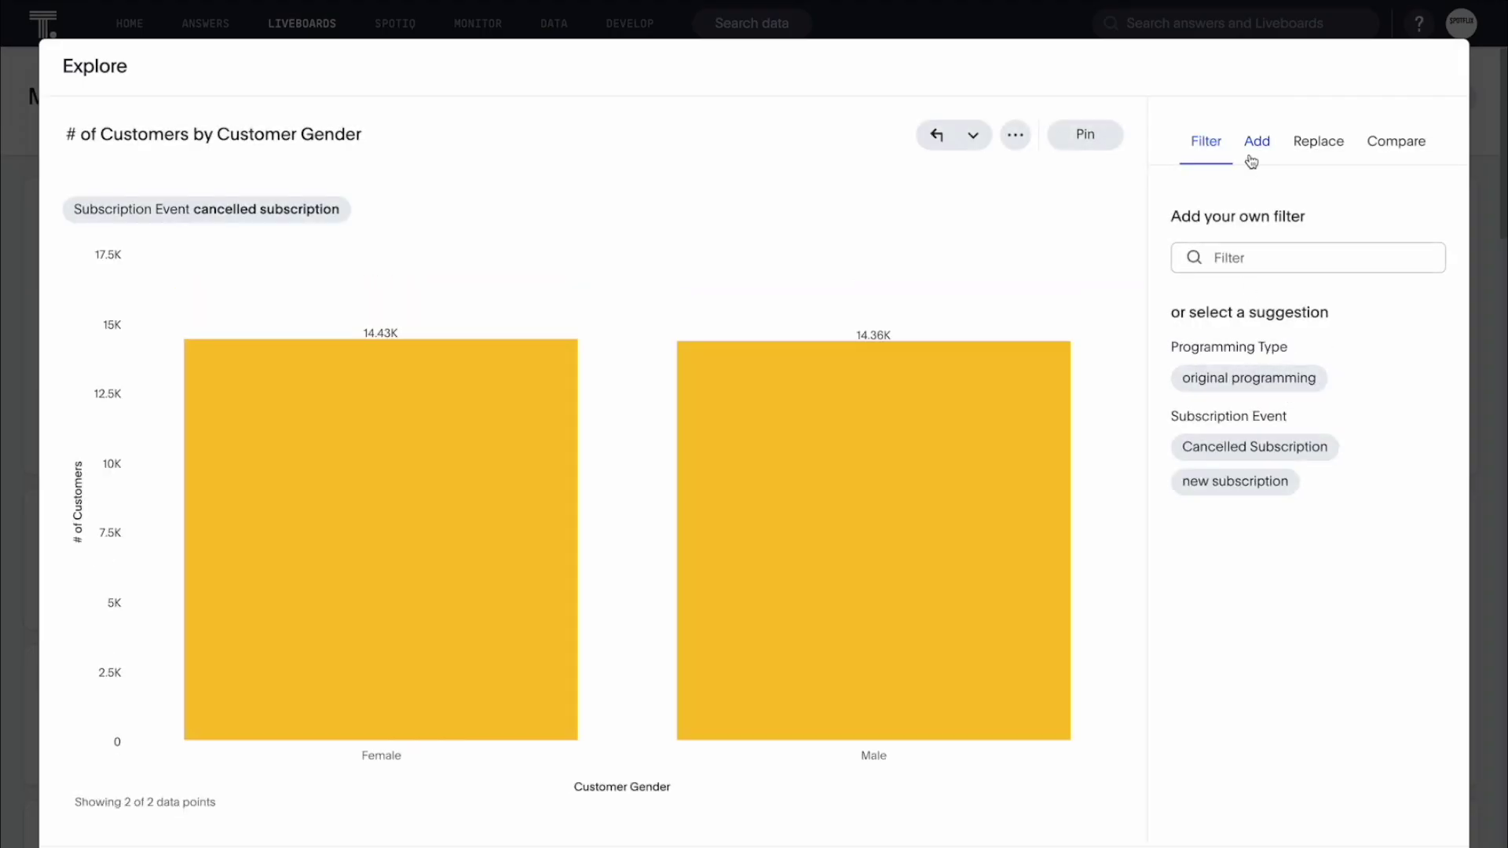
left_click(1252, 159)
left_click(1255, 259)
type("sh")
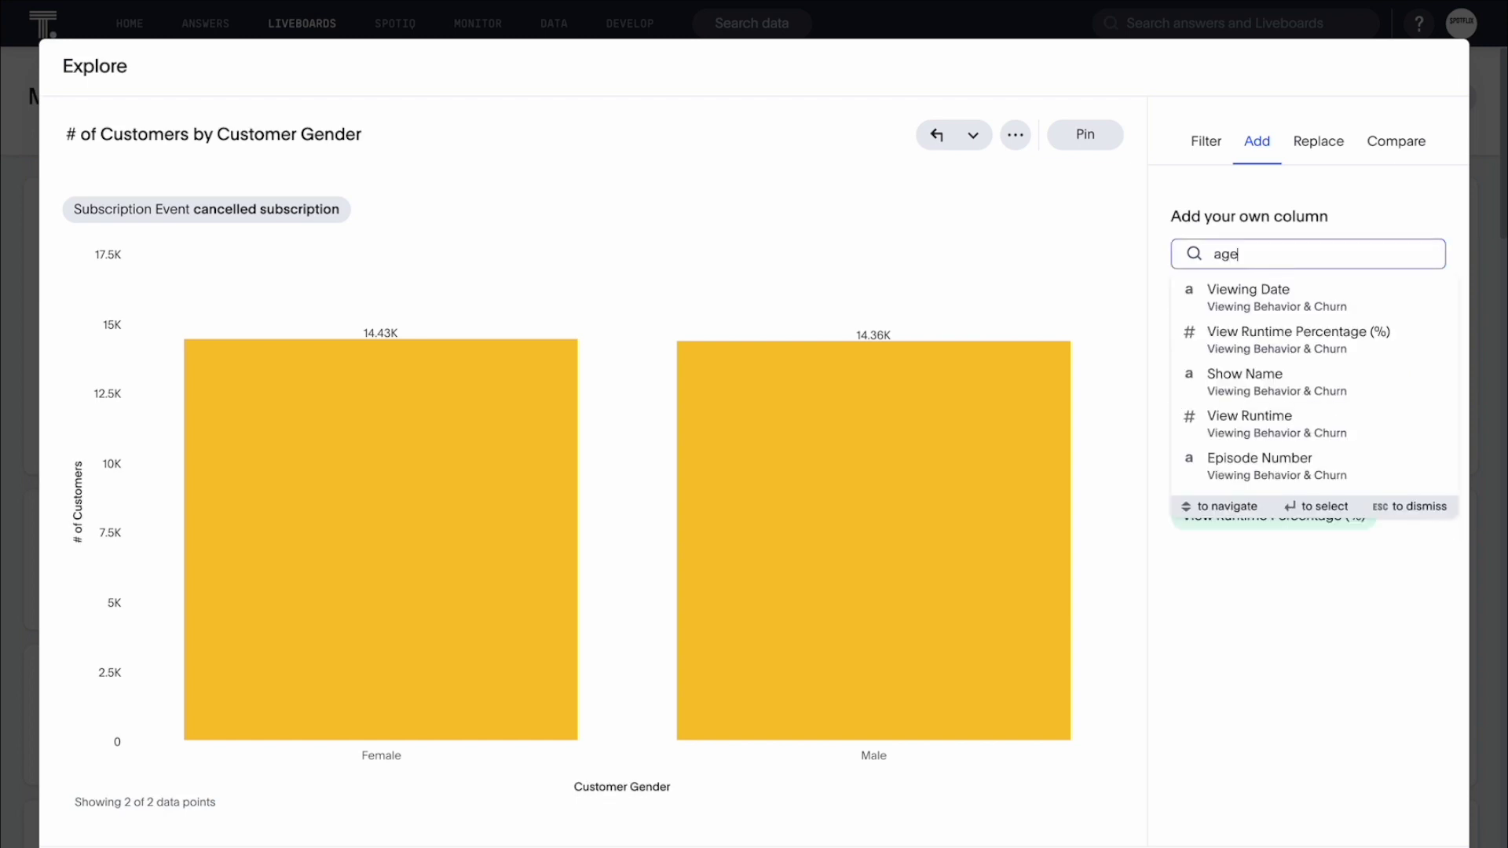
left_click(1327, 380)
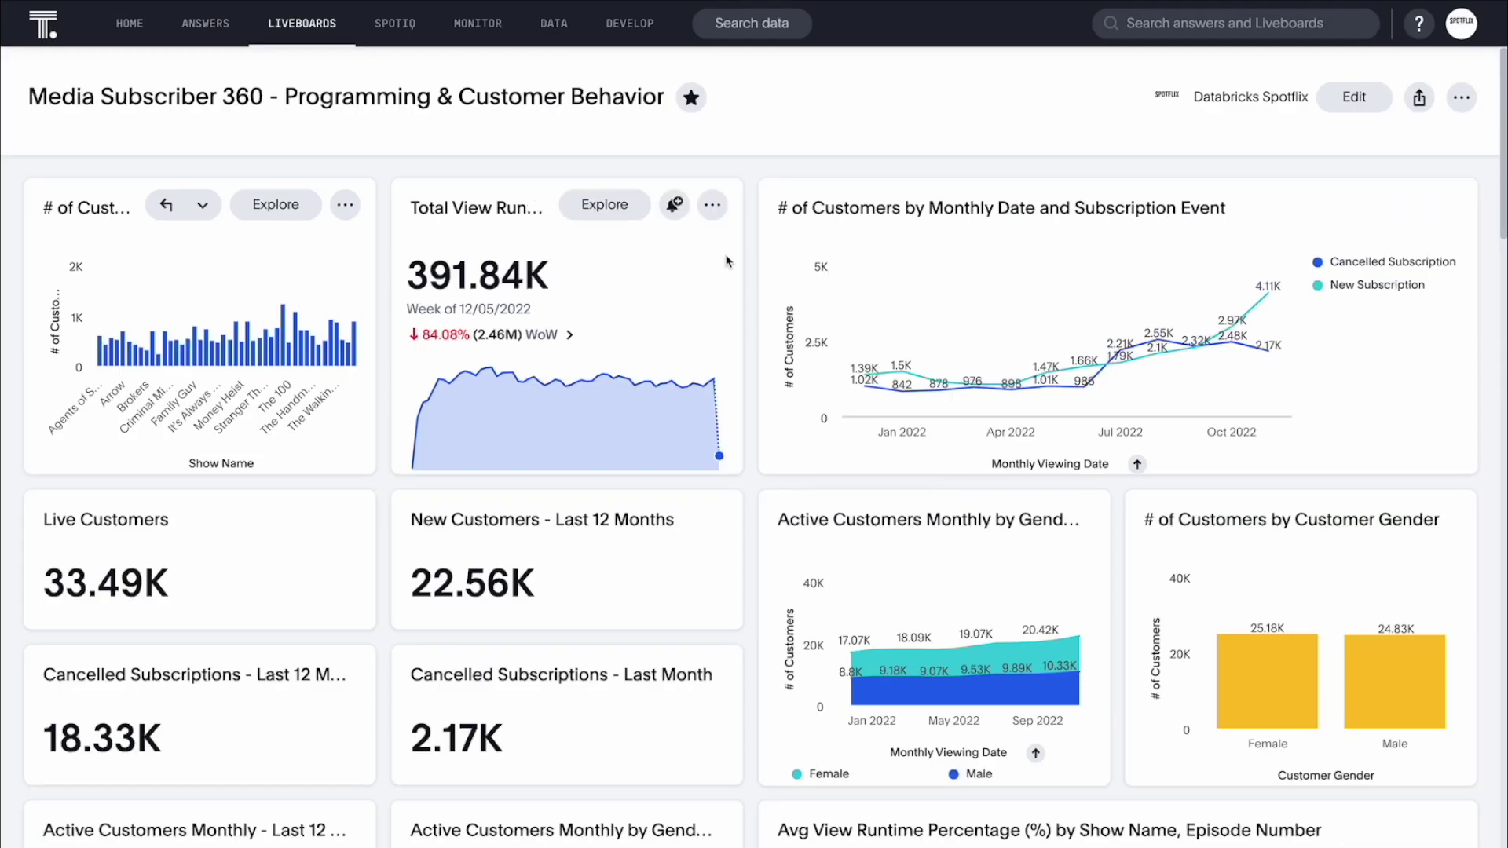
Create an alert on Total View Runtime triggered by percentage change.
left_click(675, 209)
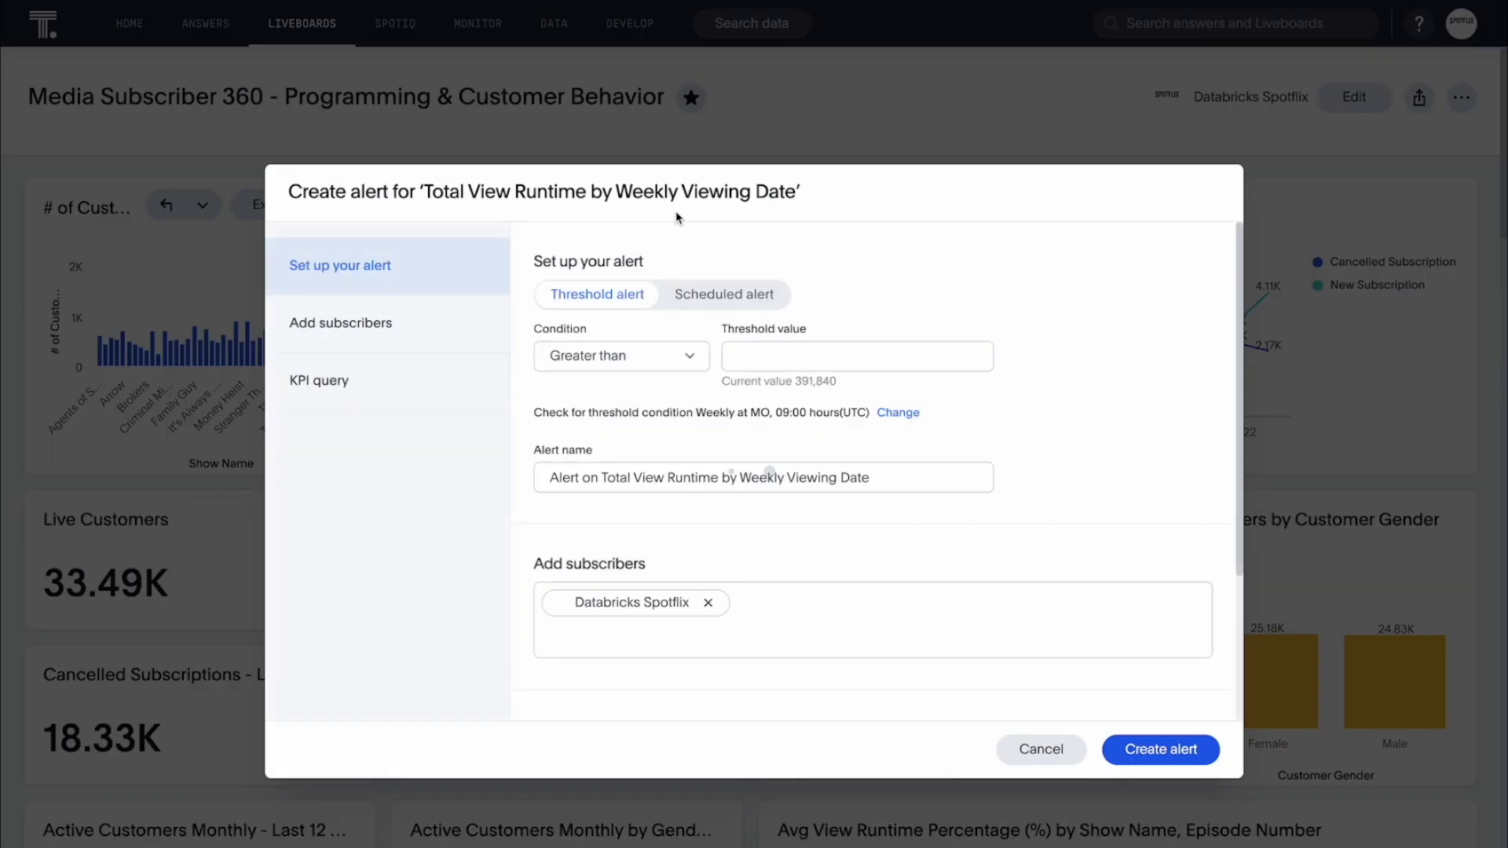
left_click(668, 357)
left_click(640, 604)
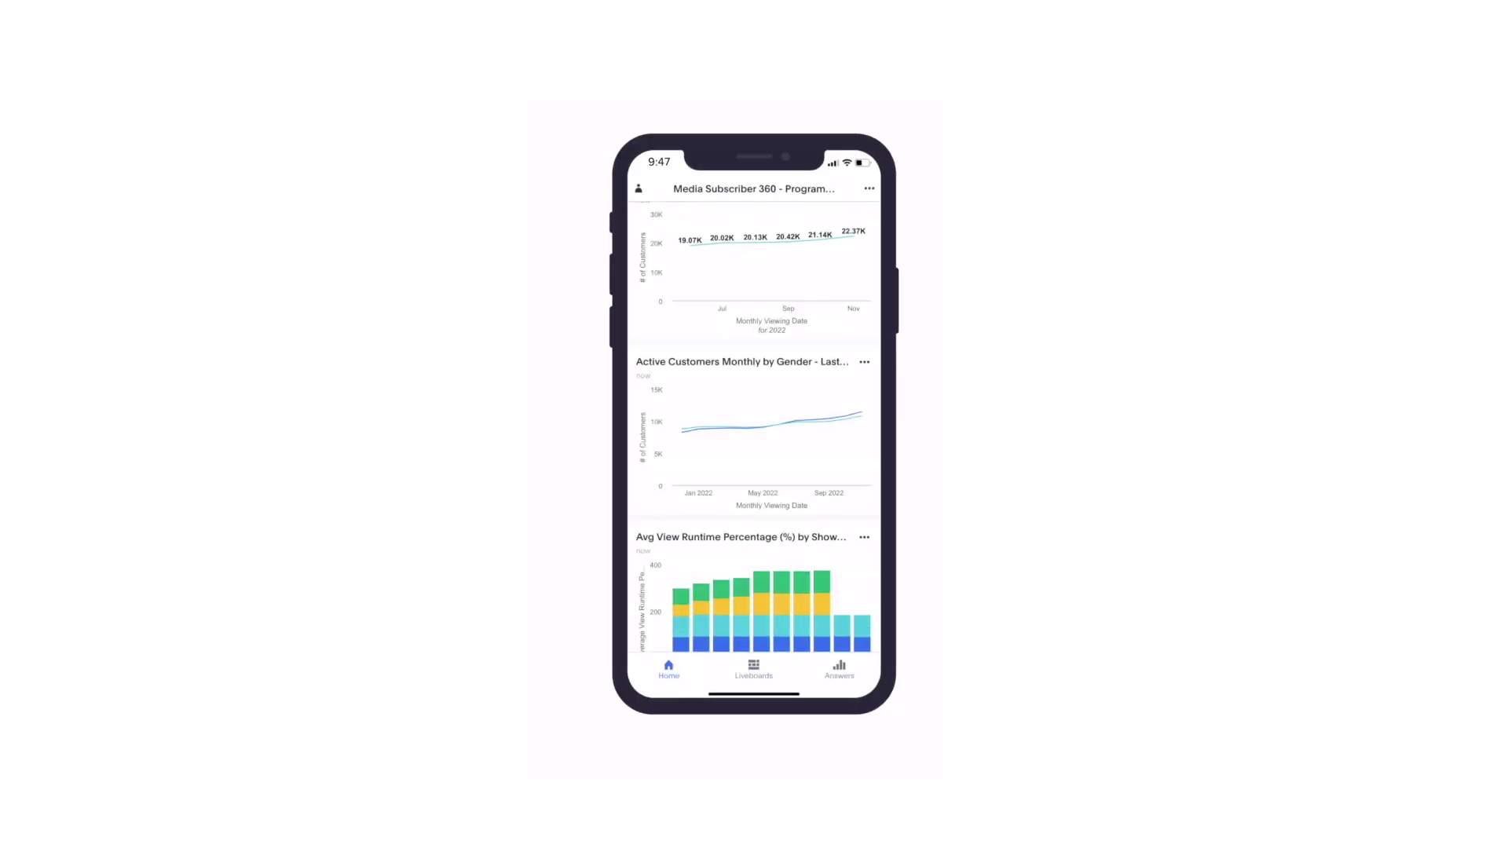
Scroll the mobile liveboard down to the # of Customers by Customer State table.
scroll(755, 440, "down", 10)
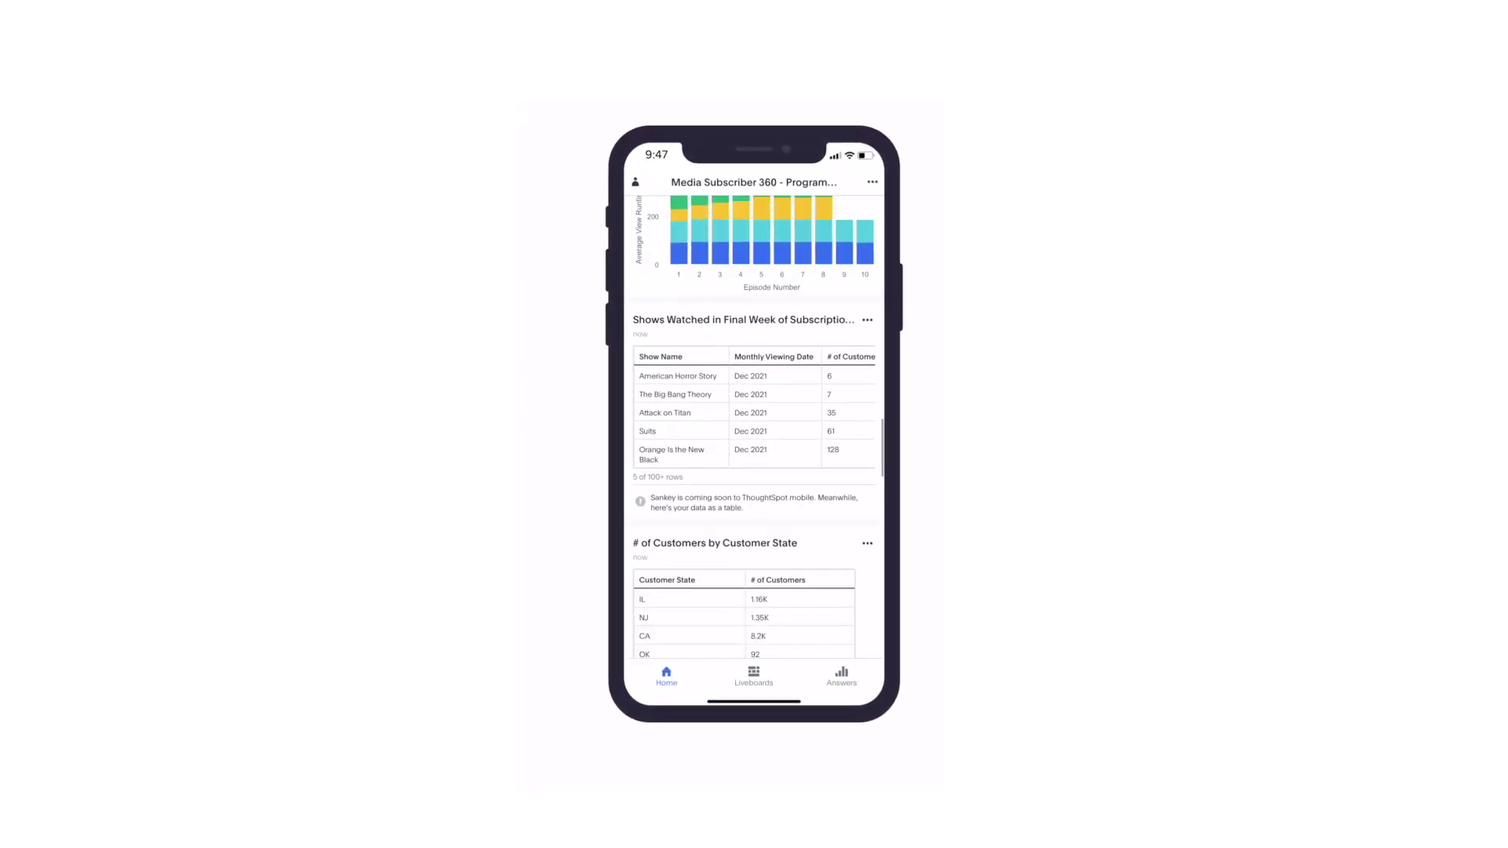
scroll(754, 440, "down", 10)
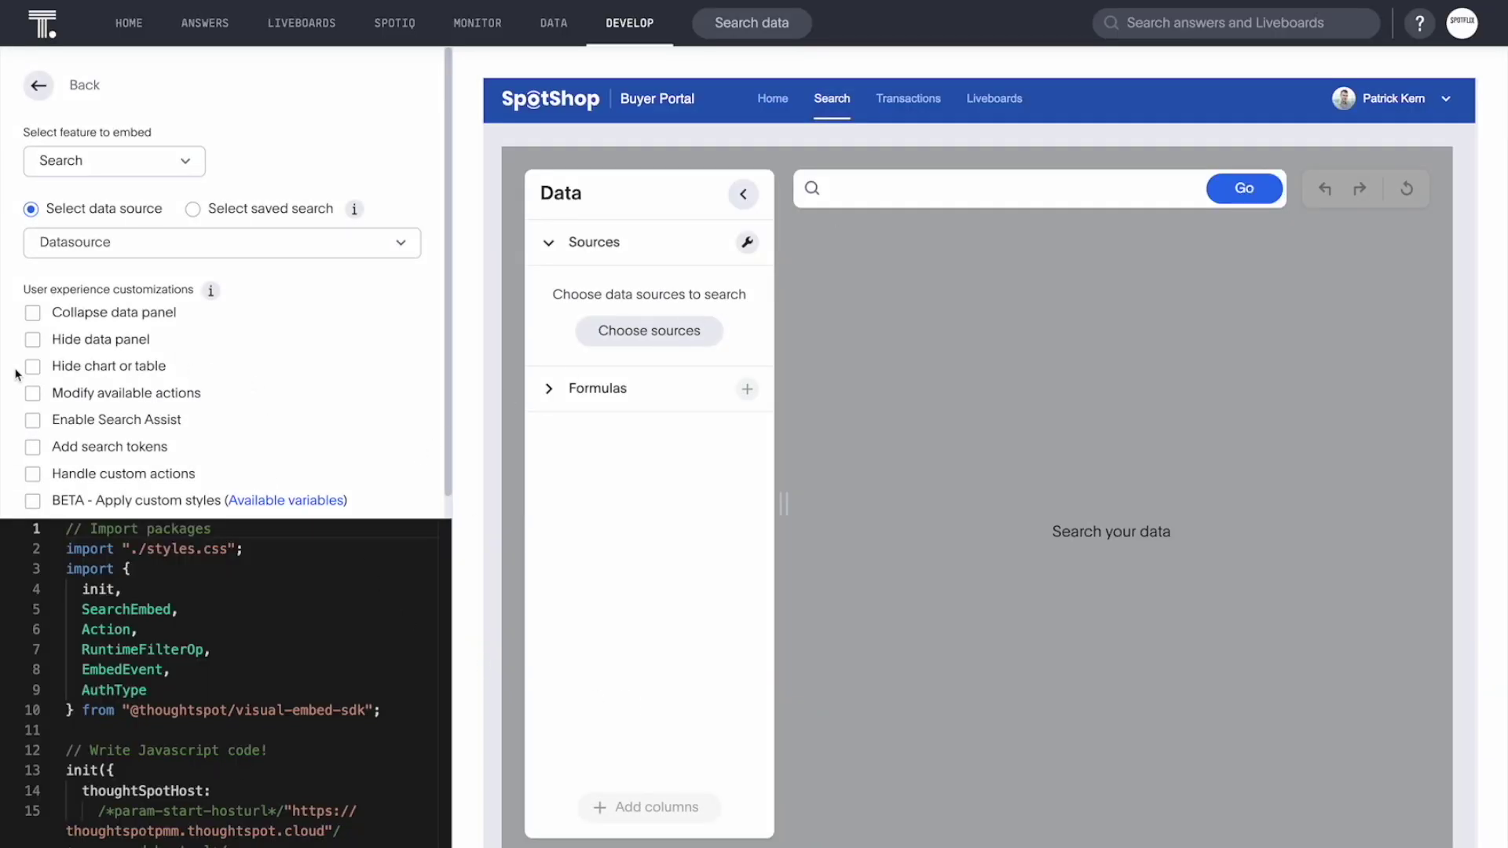
double_click(53, 399)
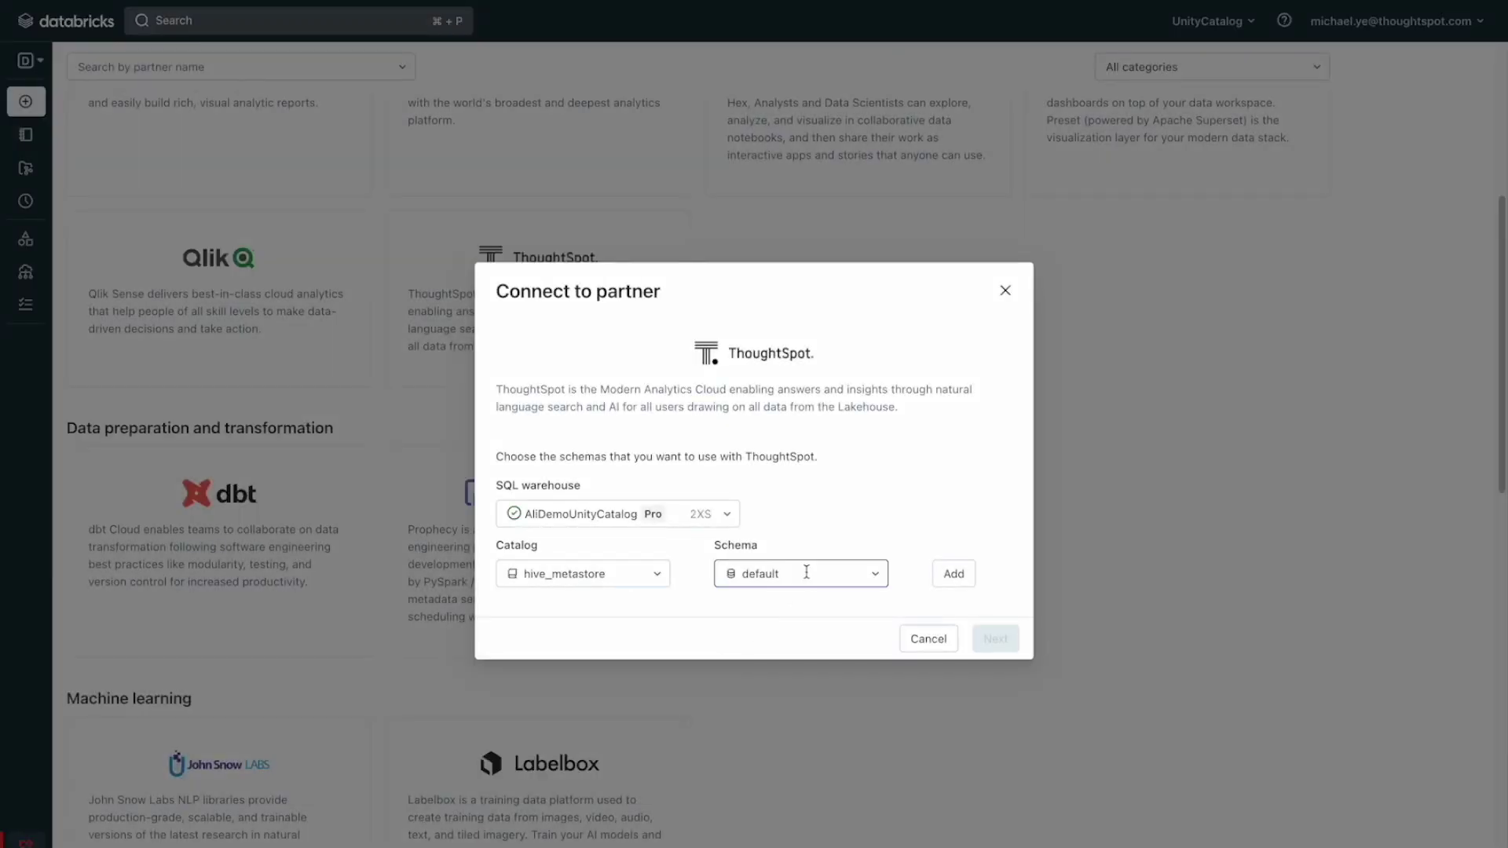
Add quickstart_schema to the ThoughtSpot partner connection and continue to the resources step.
left_click(807, 574)
left_click(784, 696)
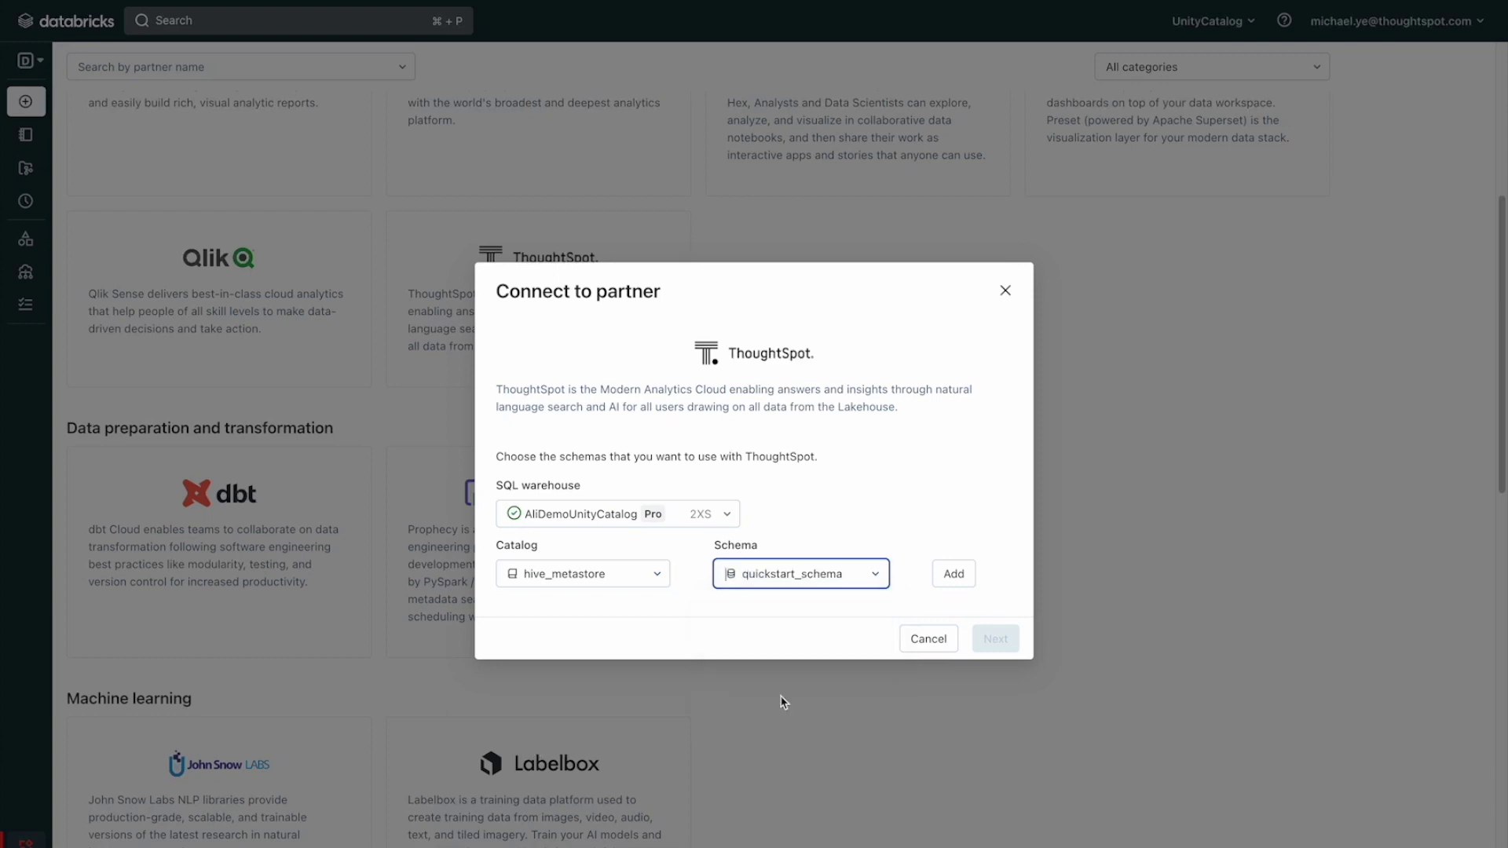
left_click(955, 574)
left_click(978, 706)
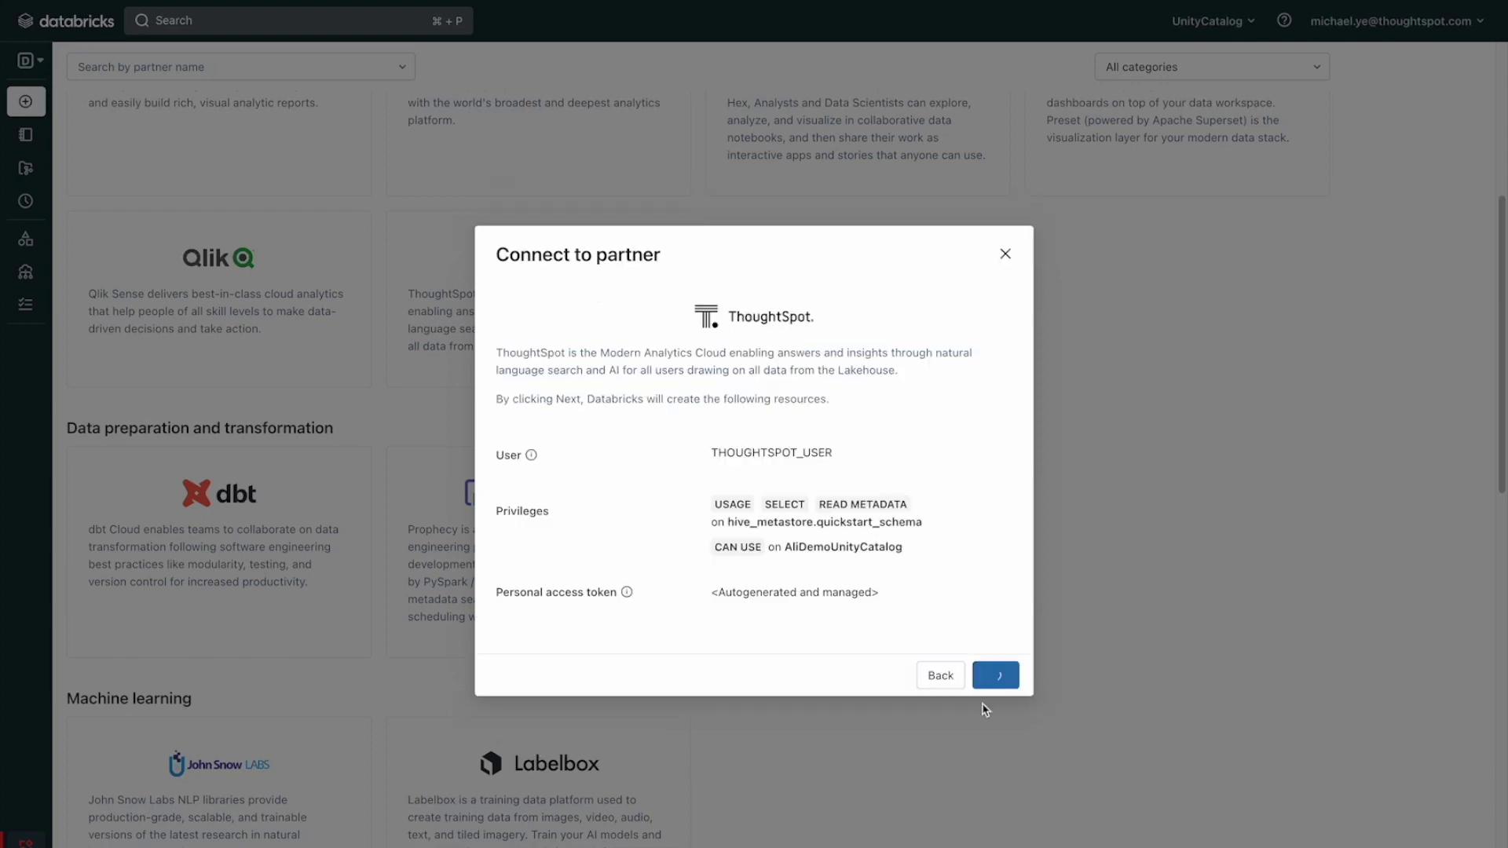